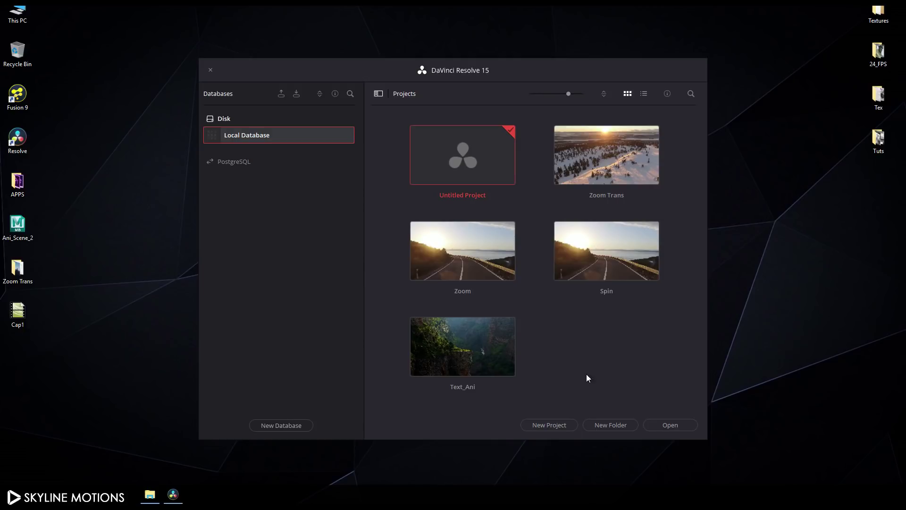
- Start a new project in the Project Manager named 'Spin Tran'
{"action": "left_click", "coordinate": [542, 427]}
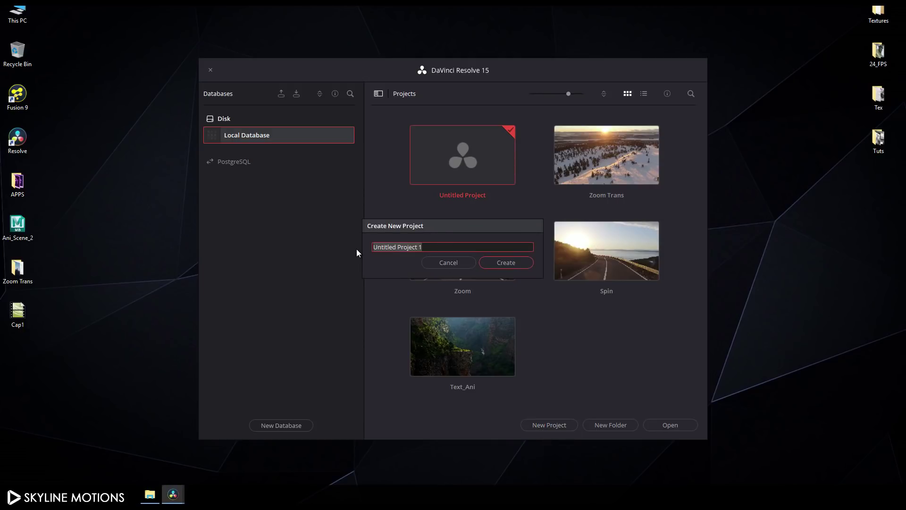
{"action": "type", "text": "Spin Tran"}
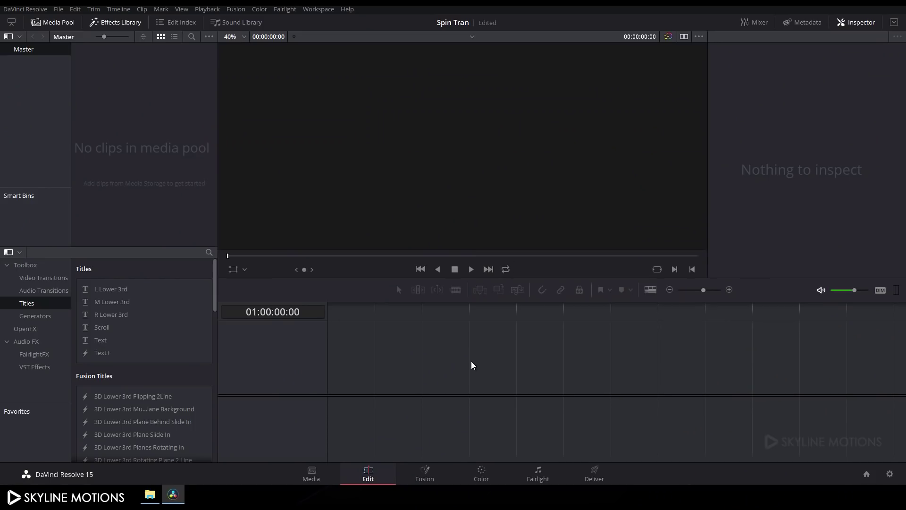
- Change the timeline and playback frame rate to 30 fps in Master Settings and save
{"action": "left_click", "coordinate": [890, 474]}
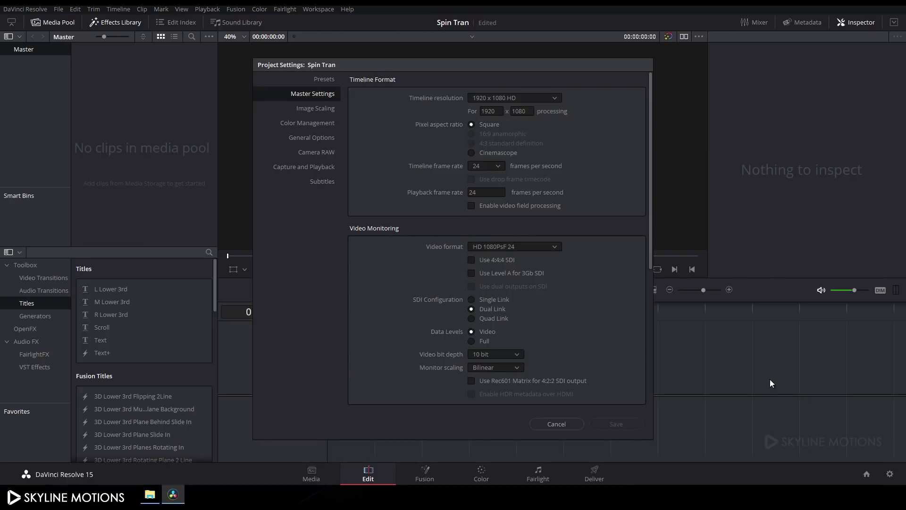
{"action": "left_click", "coordinate": [494, 167]}
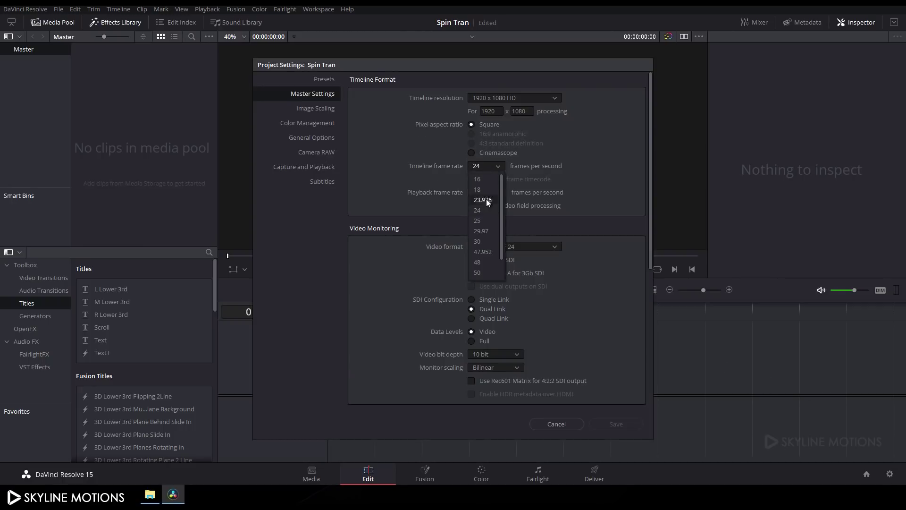
{"action": "left_click", "coordinate": [478, 242]}
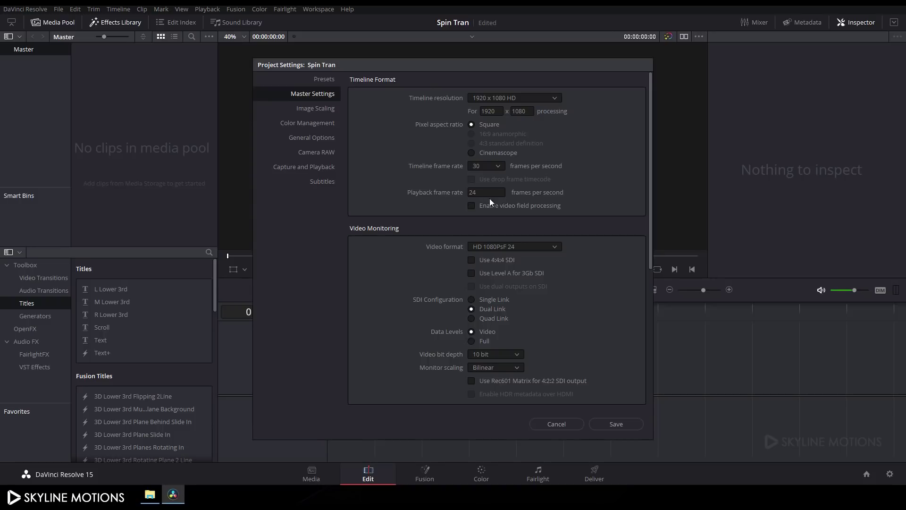
{"action": "left_click", "coordinate": [495, 192]}
{"action": "scroll", "coordinate": [586, 223], "scroll_direction": "down", "scroll_amount": 5}
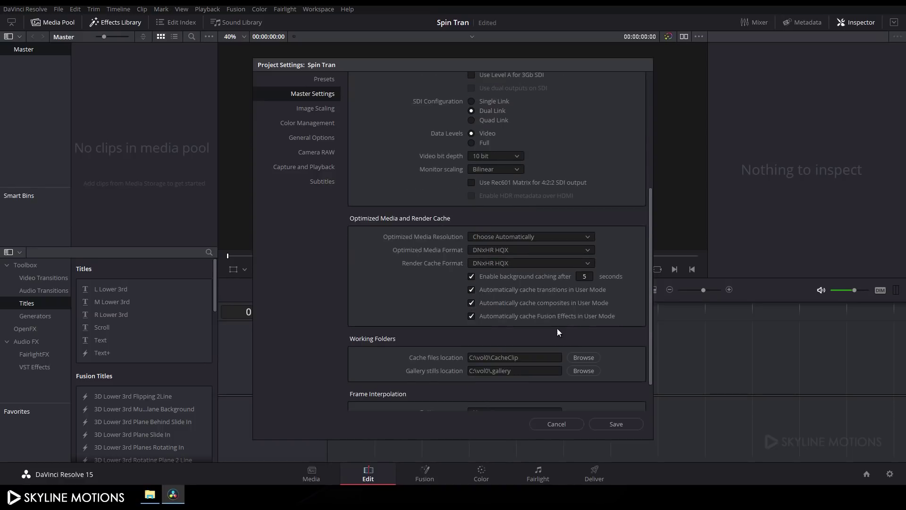
{"action": "left_click", "coordinate": [616, 425]}
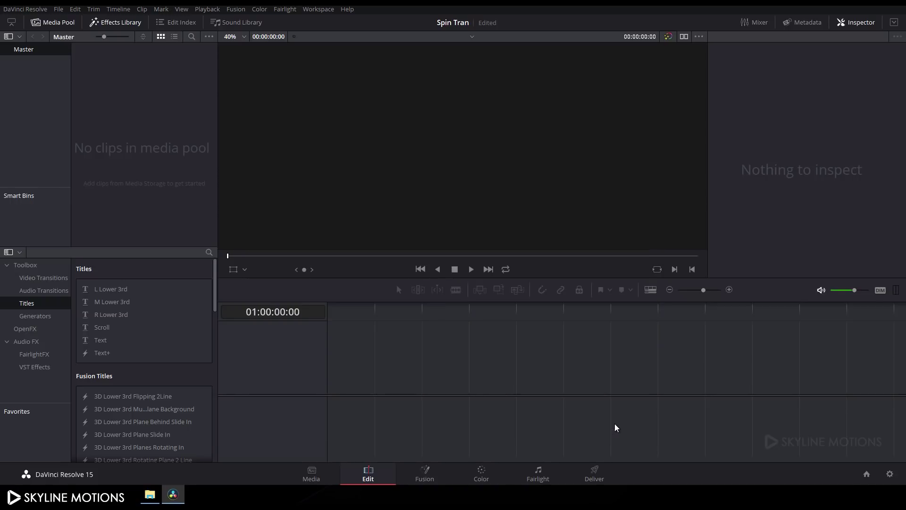
- Import the Freeway, Mountains and Road clips from File Explorer, keeping the project frame rate
{"action": "left_click", "coordinate": [150, 494]}
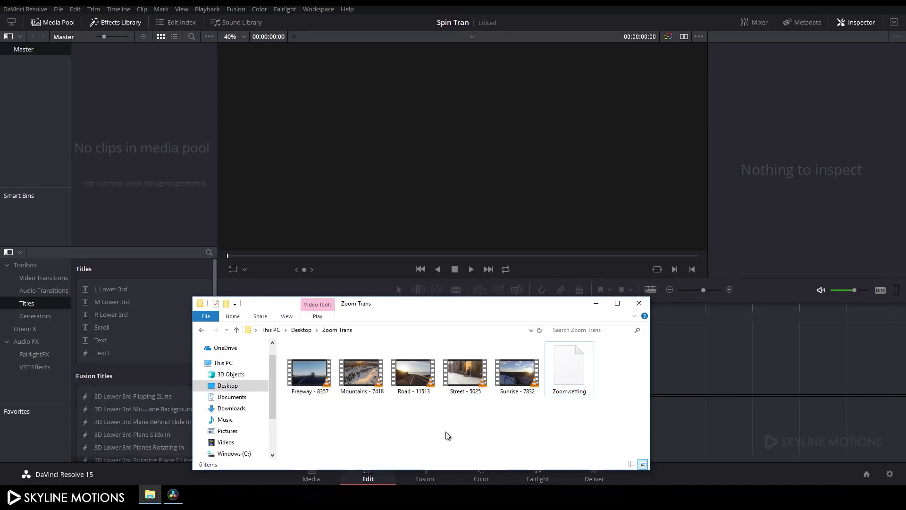
{"action": "left_click", "coordinate": [317, 398]}
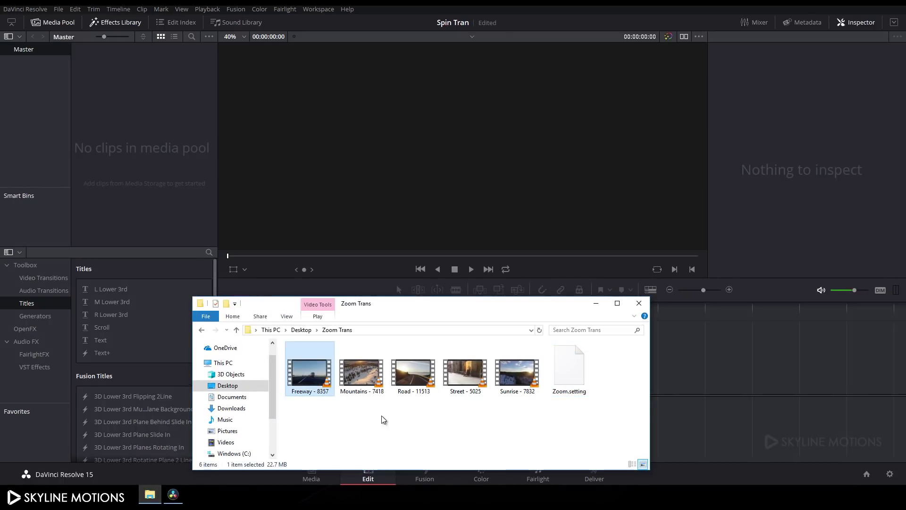
{"action": "left_click", "coordinate": [373, 385], "text": "ctrl"}
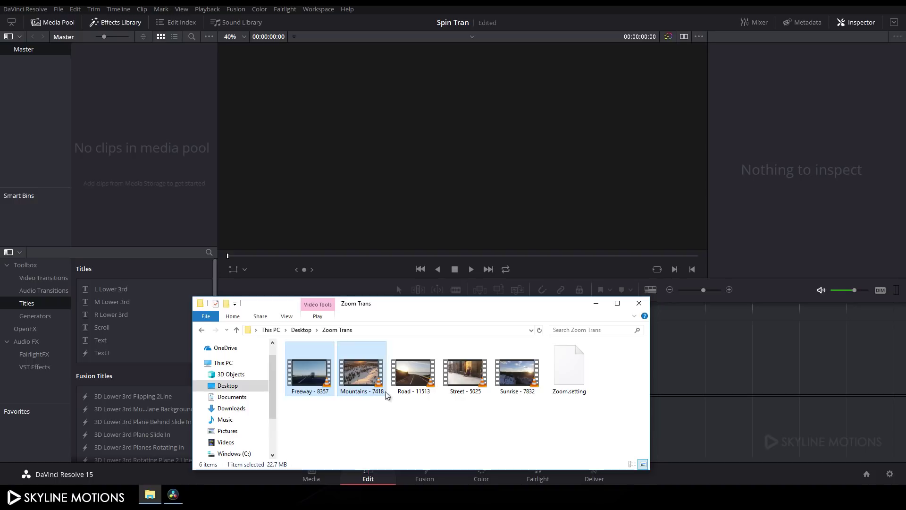
{"action": "left_click", "coordinate": [413, 388], "text": "ctrl"}
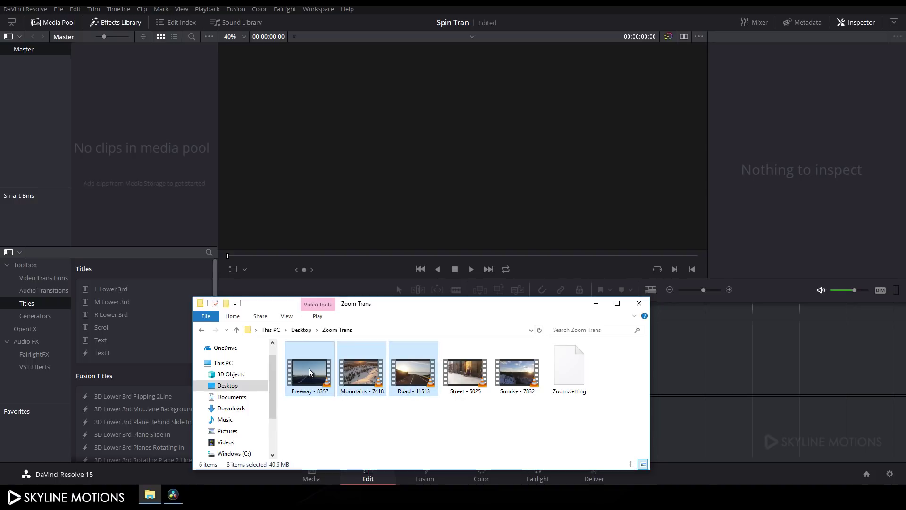
{"action": "left_click_drag", "start_coordinate": [309, 368], "coordinate": [151, 142]}
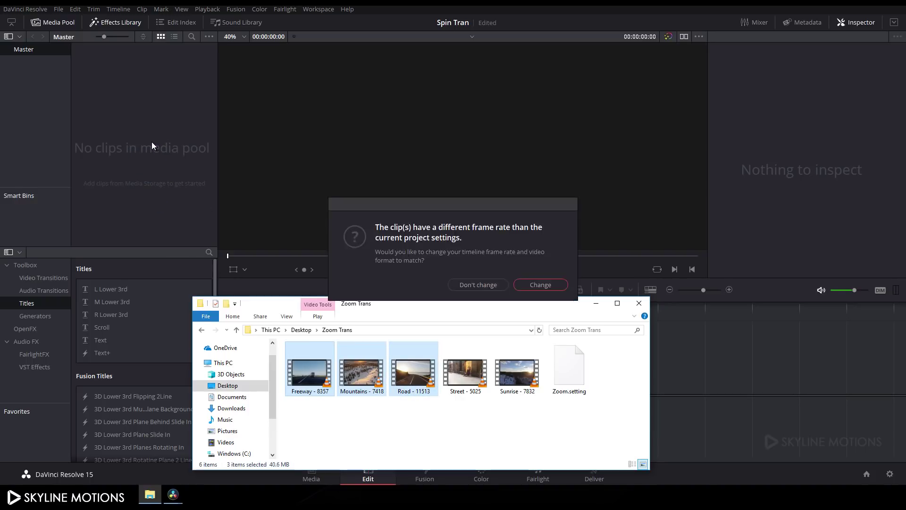
{"action": "left_click", "coordinate": [469, 285]}
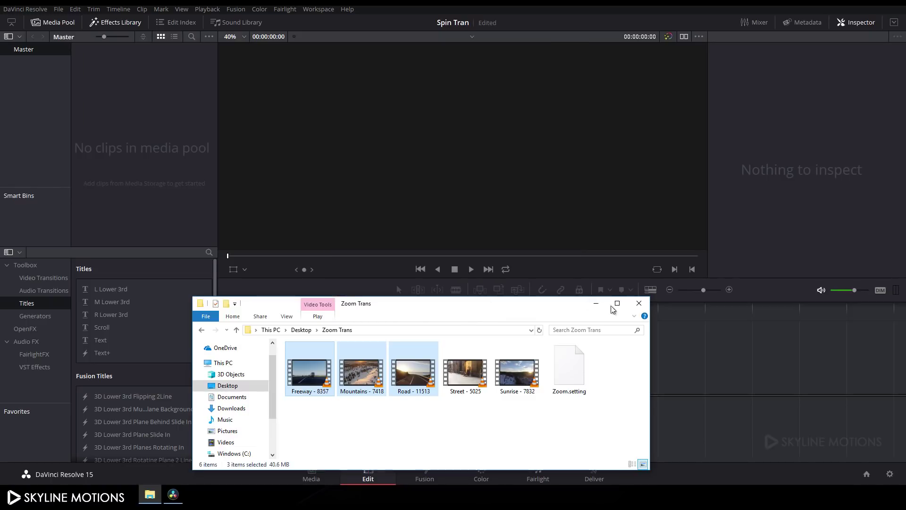
{"action": "left_click", "coordinate": [598, 303]}
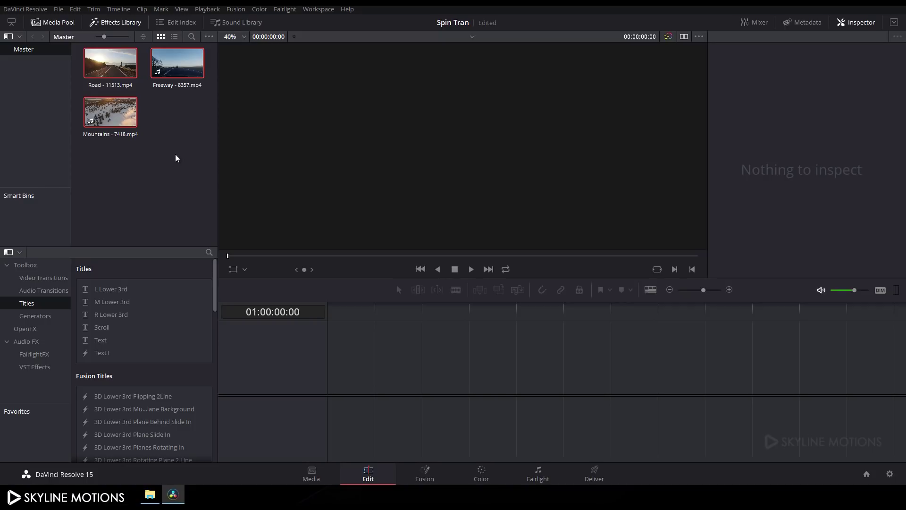
- Place Freeway on a new timeline, trimmed to about 3 seconds ending at 01:00:03:01, without audio
{"action": "left_click_drag", "start_coordinate": [177, 63], "coordinate": [323, 388]}
{"action": "left_click_drag", "start_coordinate": [331, 310], "coordinate": [645, 327]}
{"action": "left_click", "coordinate": [522, 315]}
{"action": "left_click", "coordinate": [524, 317]}
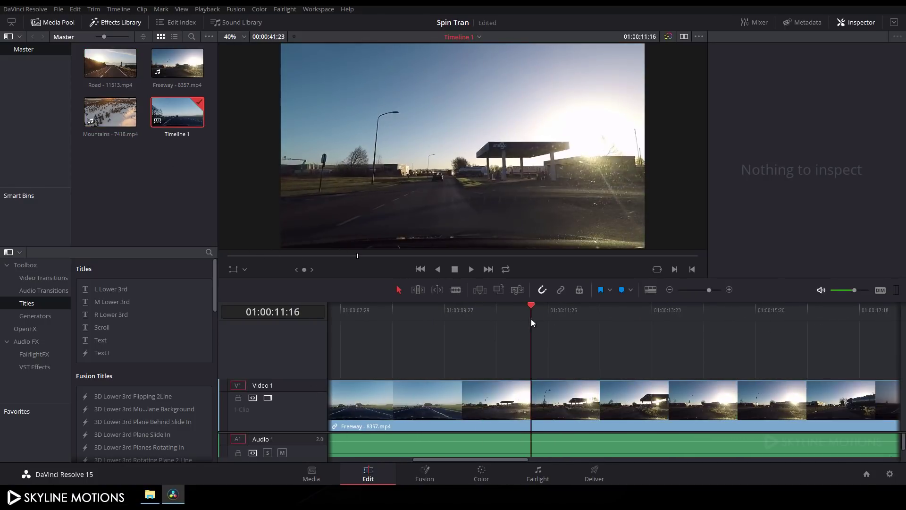
{"action": "key", "text": "ctrl+backslash"}
{"action": "left_click", "coordinate": [465, 415]}
{"action": "key", "text": "shift+Delete"}
{"action": "key", "text": "Delete"}
{"action": "key", "text": "Home"}
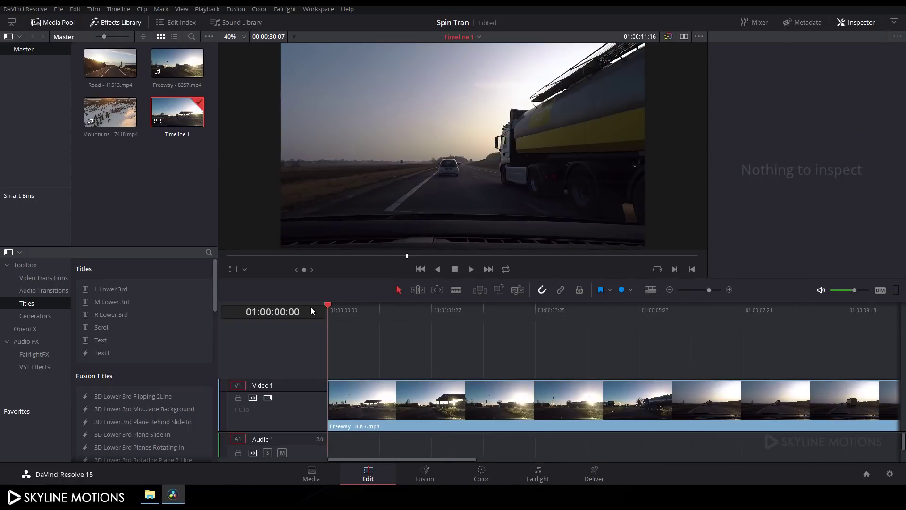
{"action": "left_click_drag", "start_coordinate": [331, 311], "coordinate": [490, 313]}
{"action": "key", "text": "ctrl+backslash"}
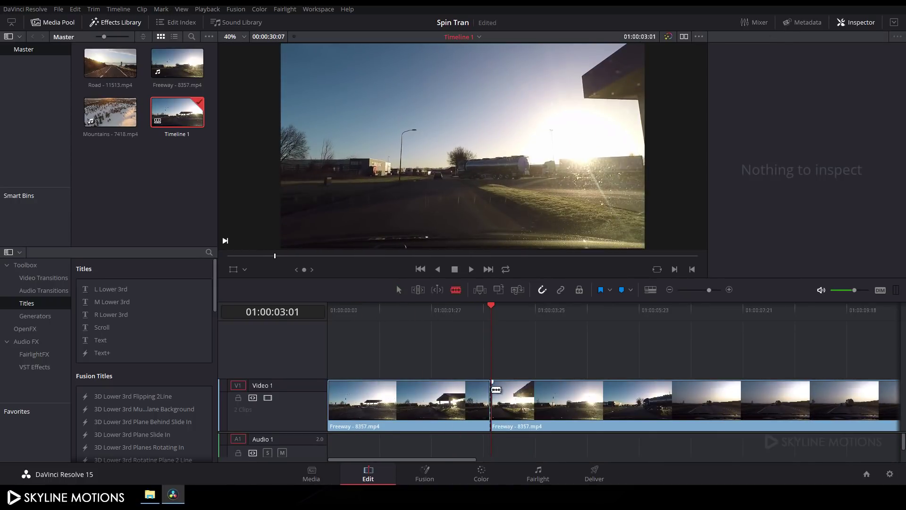
{"action": "left_click", "coordinate": [582, 406]}
{"action": "key", "text": "Delete"}
- Add Road after Freeway and cut it off at 01:00:06:01
{"action": "left_click_drag", "start_coordinate": [111, 63], "coordinate": [500, 390]}
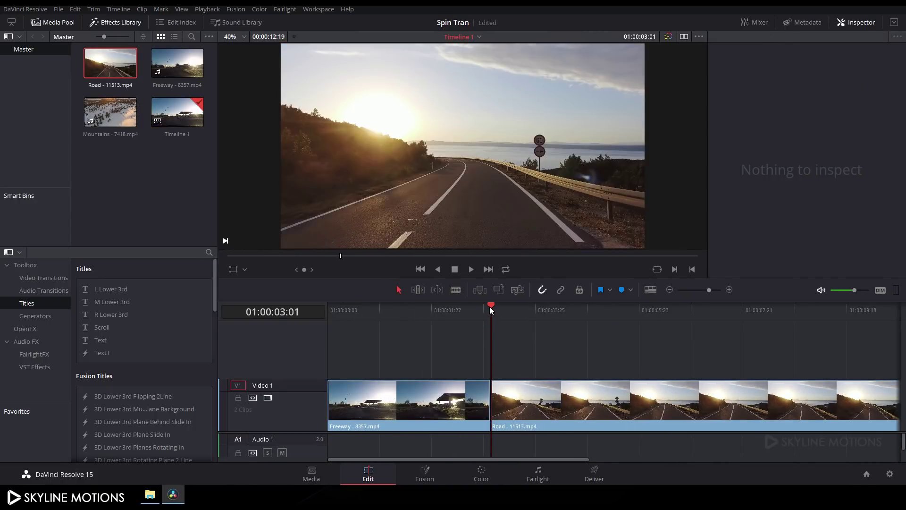
{"action": "left_click_drag", "start_coordinate": [491, 310], "coordinate": [653, 308]}
{"action": "key", "text": "b"}
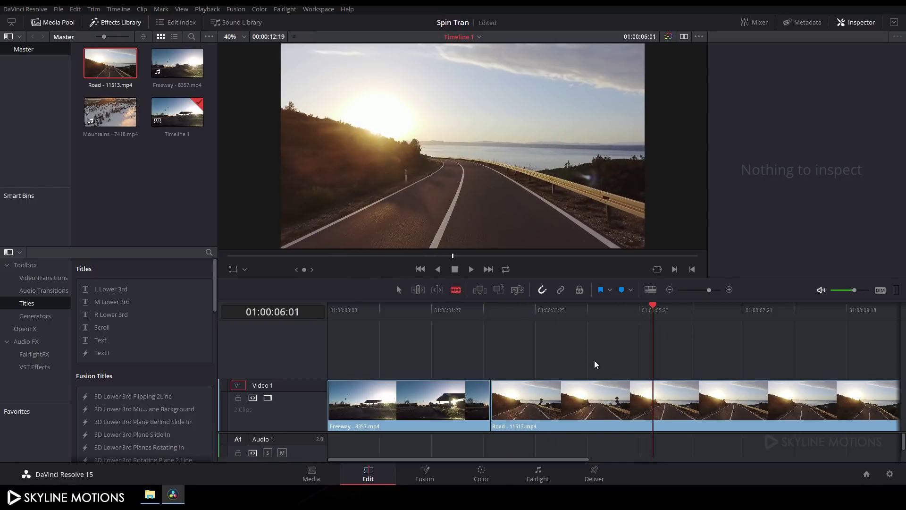
{"action": "left_click", "coordinate": [653, 401]}
{"action": "key", "text": "a"}
{"action": "left_click", "coordinate": [684, 401]}
{"action": "key", "text": "Delete"}
- Add Mountains after Road and cut it off at 01:00:09:01
{"action": "left_click_drag", "start_coordinate": [110, 112], "coordinate": [676, 448]}
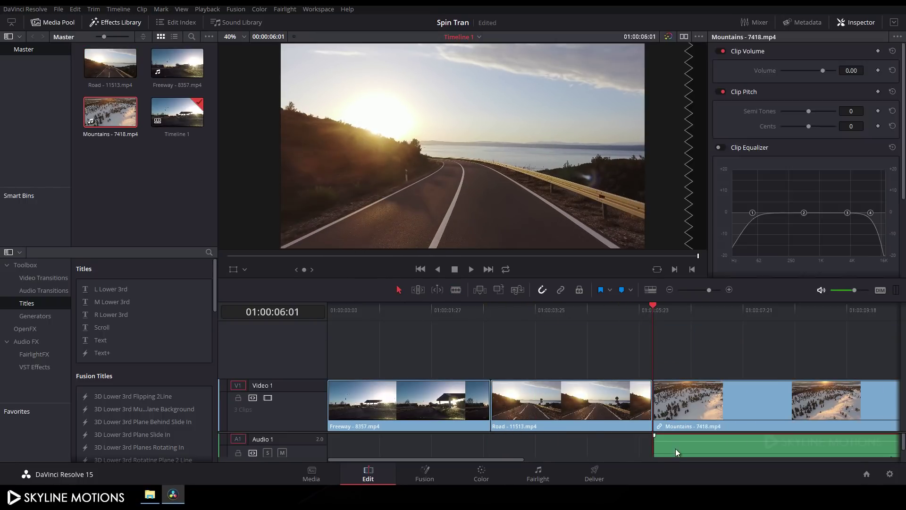
{"action": "left_click_drag", "start_coordinate": [653, 307], "coordinate": [816, 312]}
{"action": "key", "text": "b"}
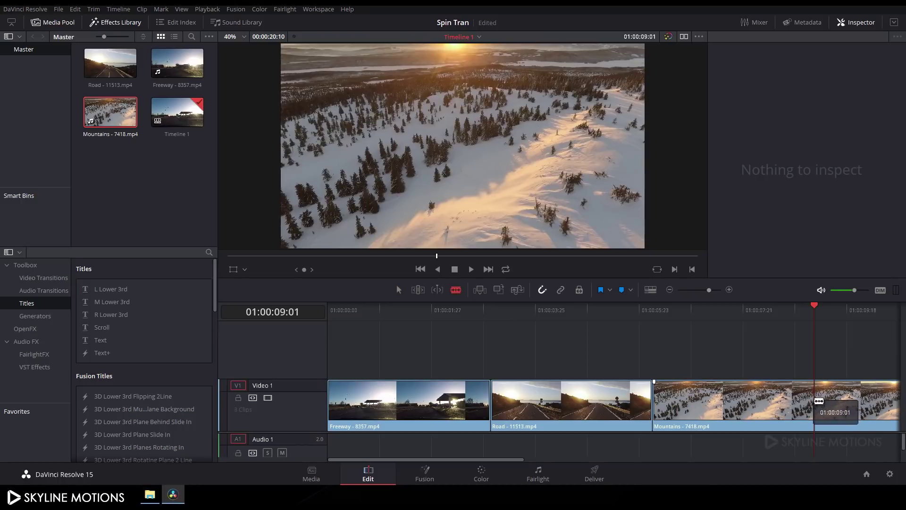
{"action": "left_click", "coordinate": [819, 401]}
{"action": "key", "text": "a"}
{"action": "left_click", "coordinate": [858, 414]}
{"action": "key", "text": "Delete"}
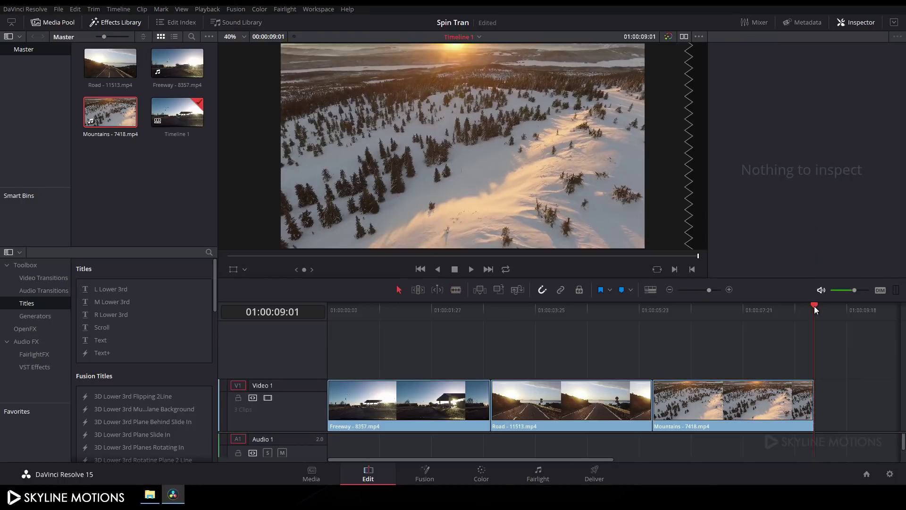
{"action": "left_click_drag", "start_coordinate": [814, 306], "coordinate": [486, 331]}
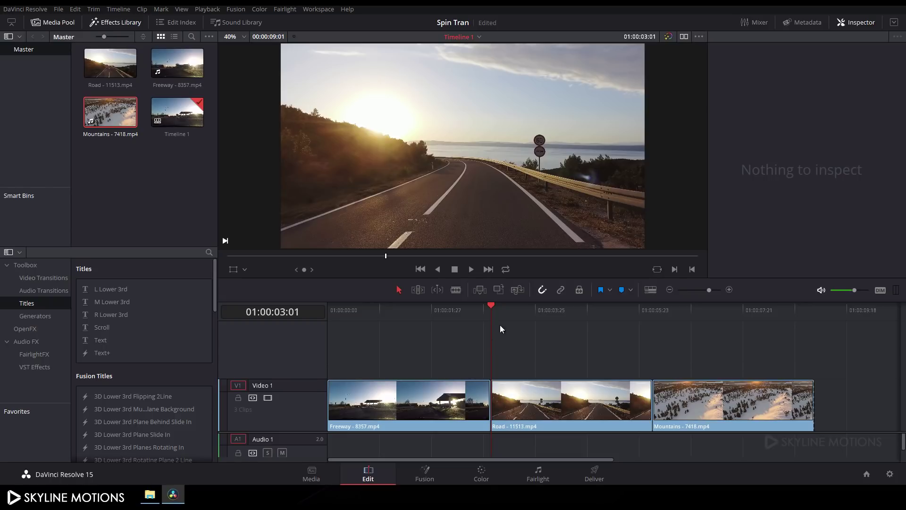
- Blade Road at 01:00:03:21 and Freeway at 01:00:02:11, then return to Selection mode
{"action": "left_click_drag", "start_coordinate": [492, 303], "coordinate": [527, 311]}
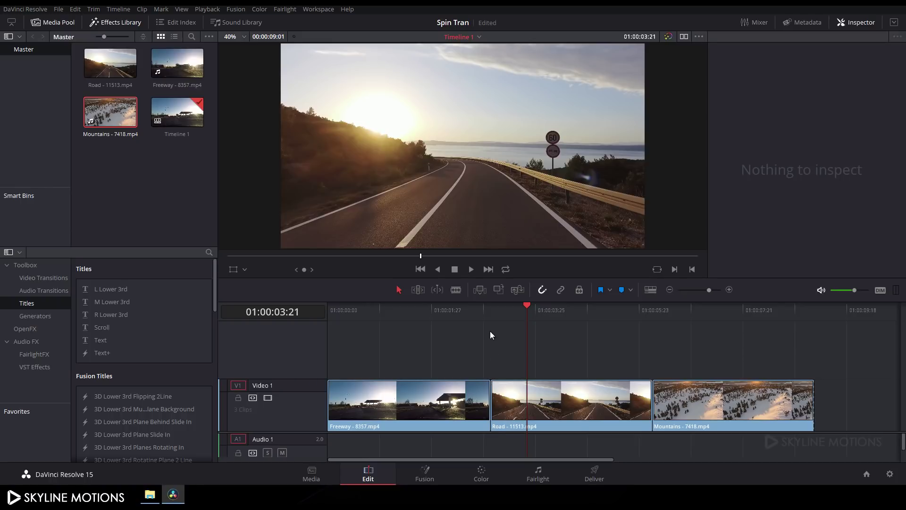
{"action": "left_click", "coordinate": [456, 289]}
{"action": "left_click", "coordinate": [527, 403]}
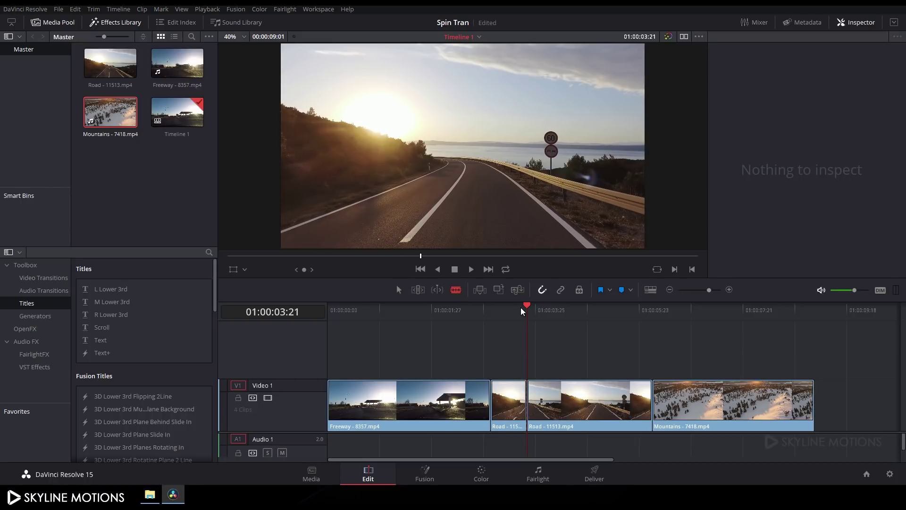
{"action": "left_click_drag", "start_coordinate": [523, 311], "coordinate": [491, 311]}
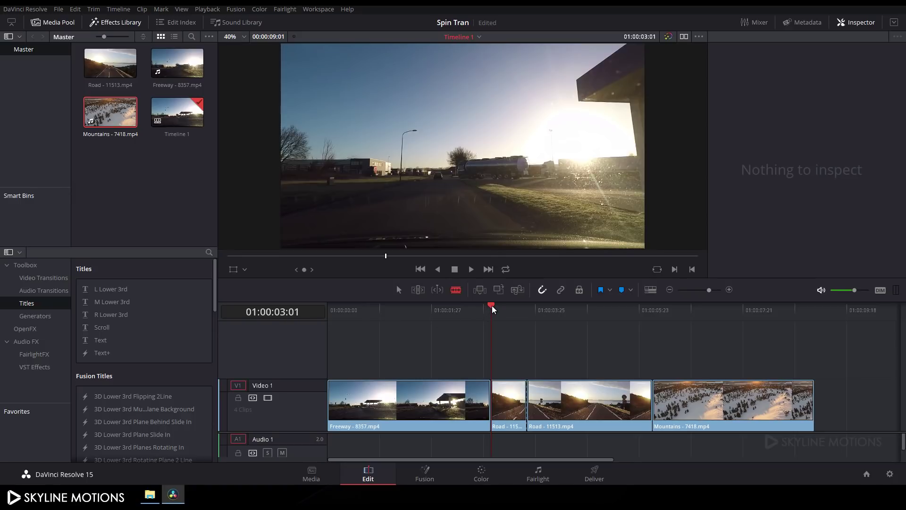
{"action": "left_click_drag", "start_coordinate": [491, 305], "coordinate": [455, 307]}
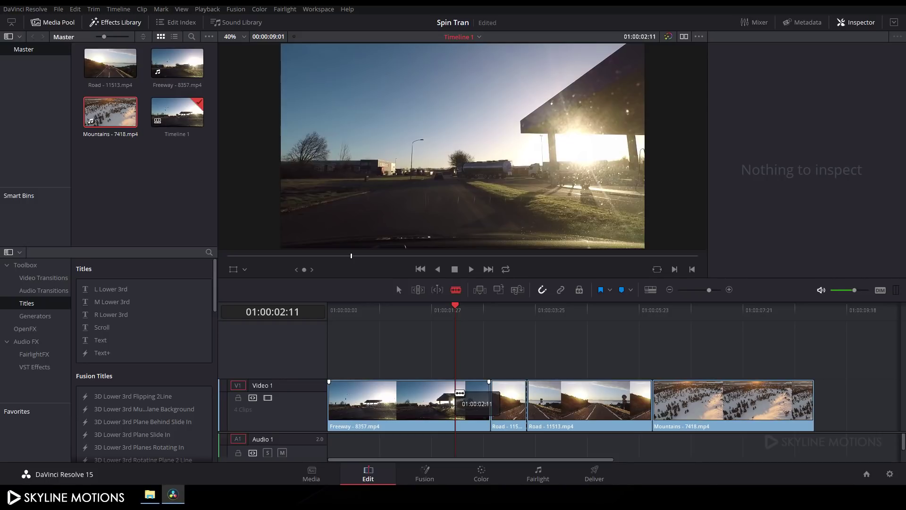
{"action": "left_click", "coordinate": [456, 397]}
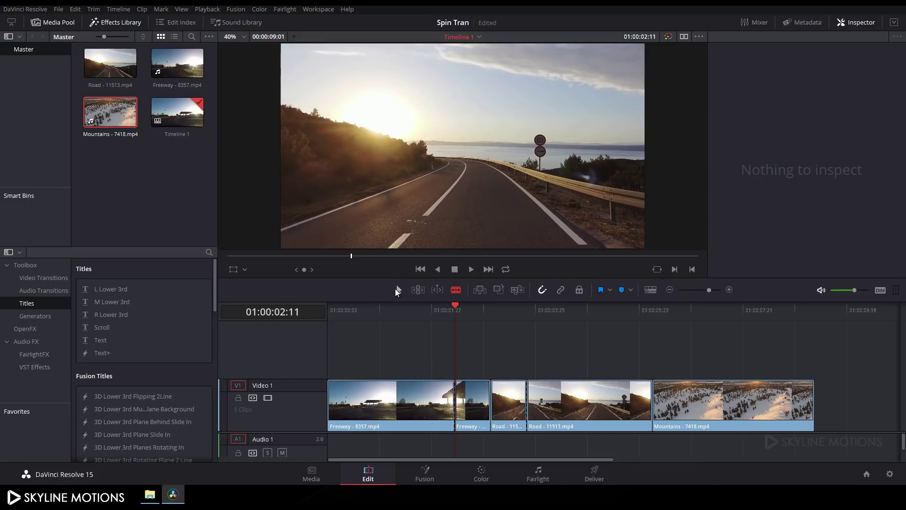
{"action": "left_click", "coordinate": [398, 290]}
- Move the short Road piece up to Video 2 and extend the short Freeway piece beneath it
{"action": "left_click", "coordinate": [505, 404]}
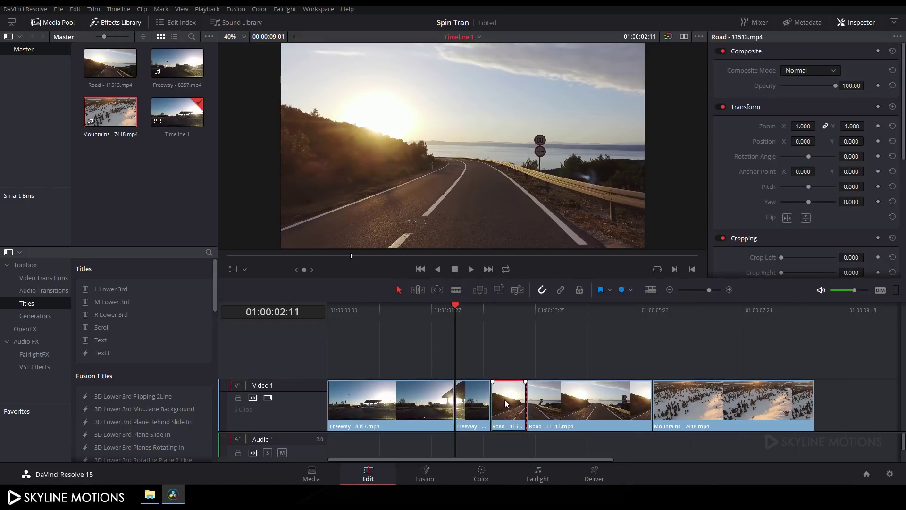
{"action": "left_click_drag", "start_coordinate": [505, 404], "coordinate": [503, 372]}
{"action": "left_click", "coordinate": [472, 411]}
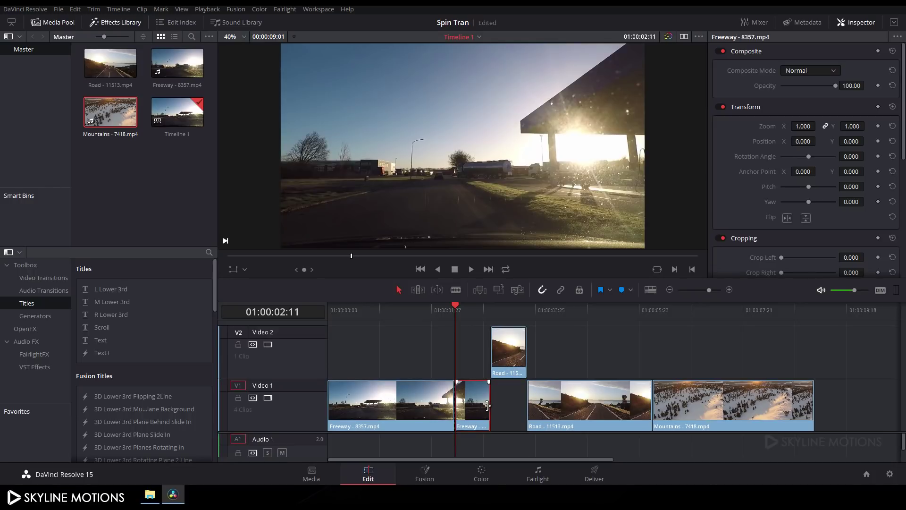
{"action": "left_click_drag", "start_coordinate": [488, 405], "coordinate": [526, 405]}
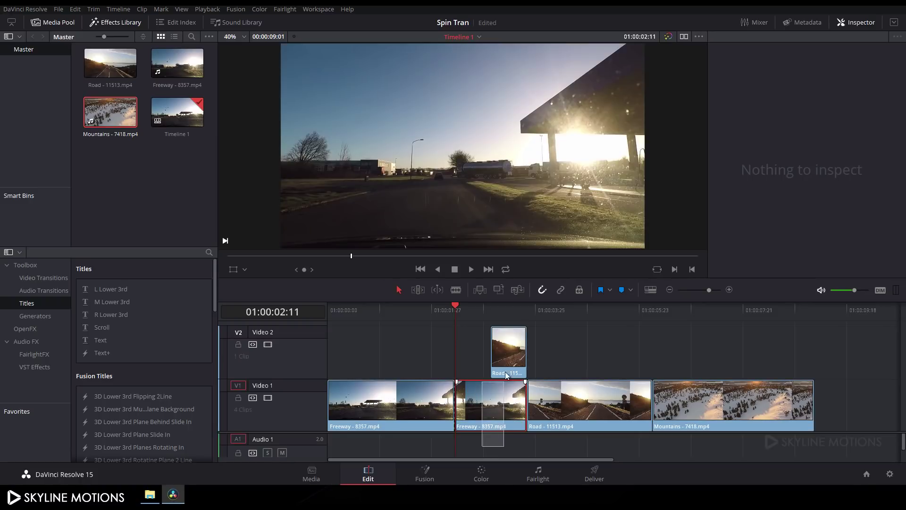
- Combine the overlapping Freeway and Road pieces into Fusion Clip 1 and open it in Fusion
{"action": "left_click", "coordinate": [507, 373], "text": "ctrl"}
{"action": "right_click", "coordinate": [507, 361]}
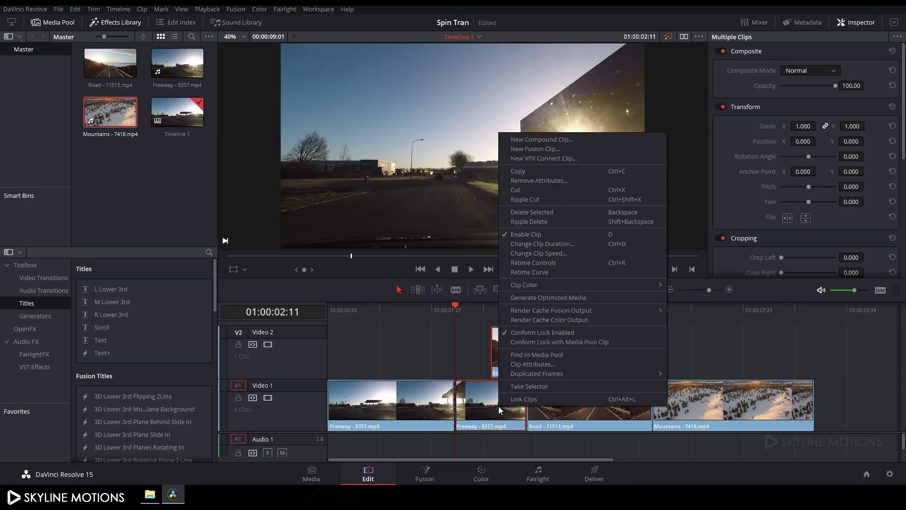
{"action": "left_click", "coordinate": [539, 149]}
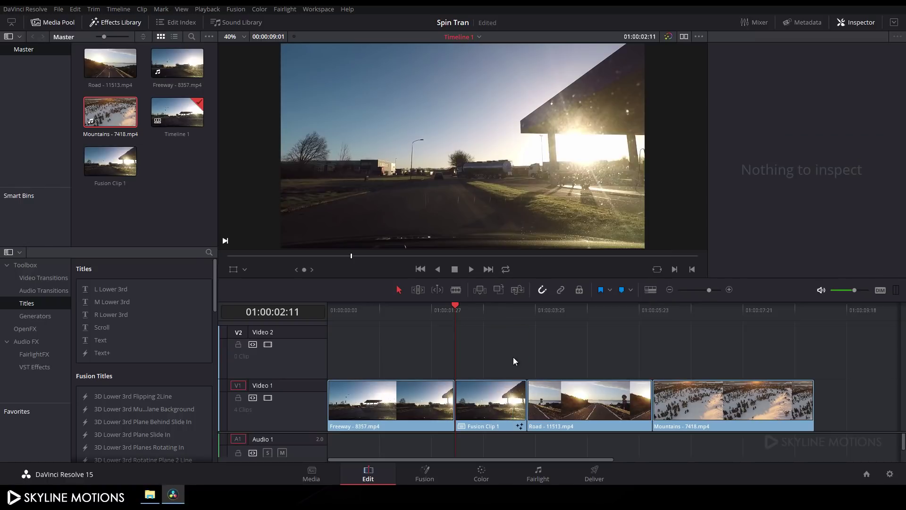
{"action": "left_click", "coordinate": [430, 477]}
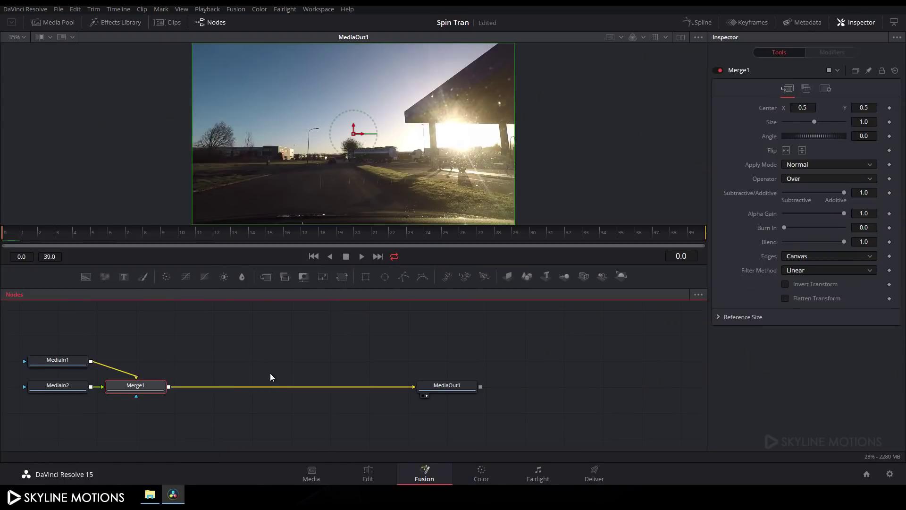
- Arrange the nodes to the grid and shift Merge1 further right to make room
{"action": "right_click", "coordinate": [270, 374]}
{"action": "mouse_move", "coordinate": [305, 248]}
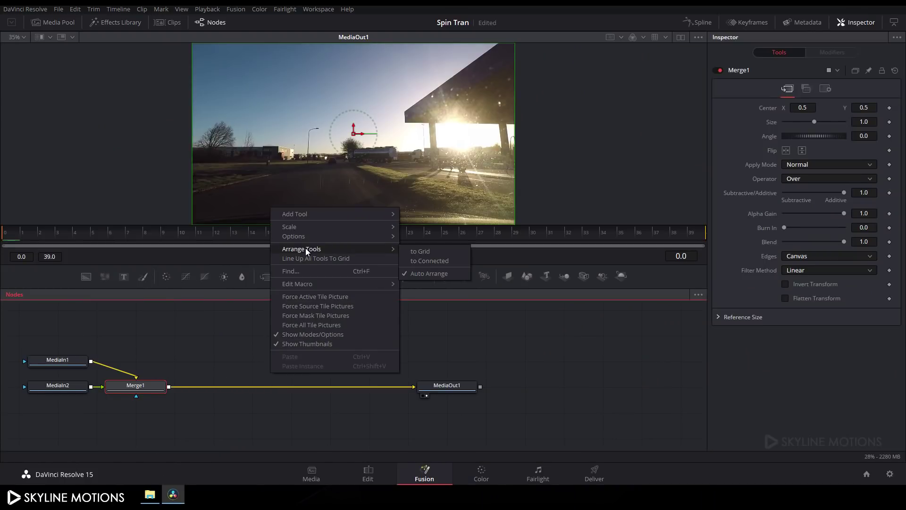
{"action": "left_click", "coordinate": [421, 251]}
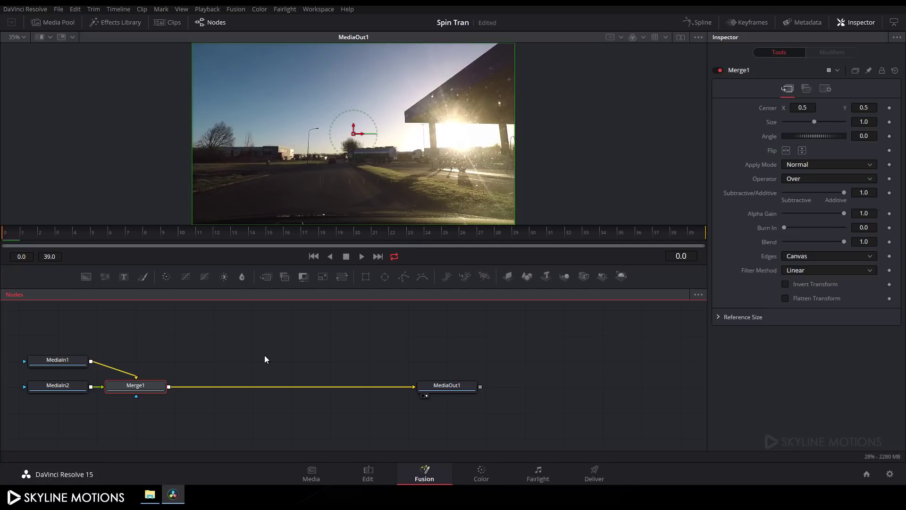
{"action": "left_click_drag", "start_coordinate": [247, 355], "coordinate": [301, 360]}
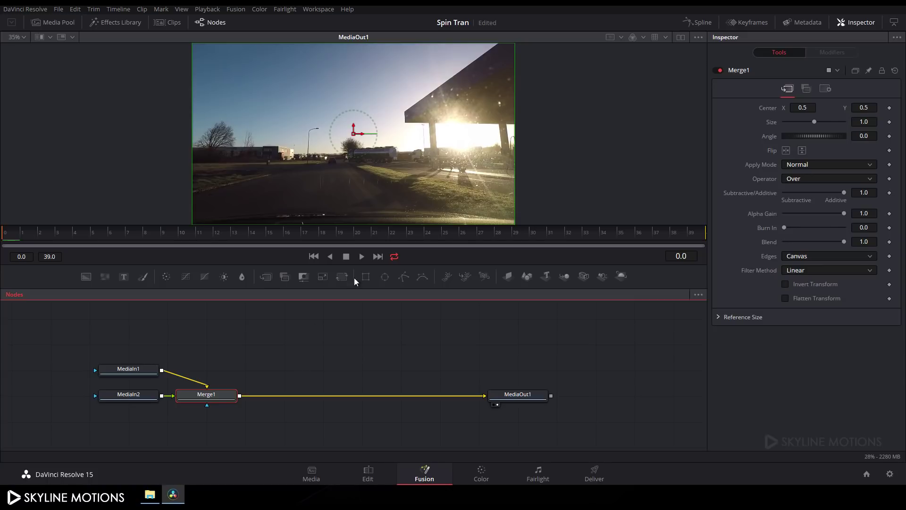
{"action": "left_click_drag", "start_coordinate": [316, 237], "coordinate": [342, 234]}
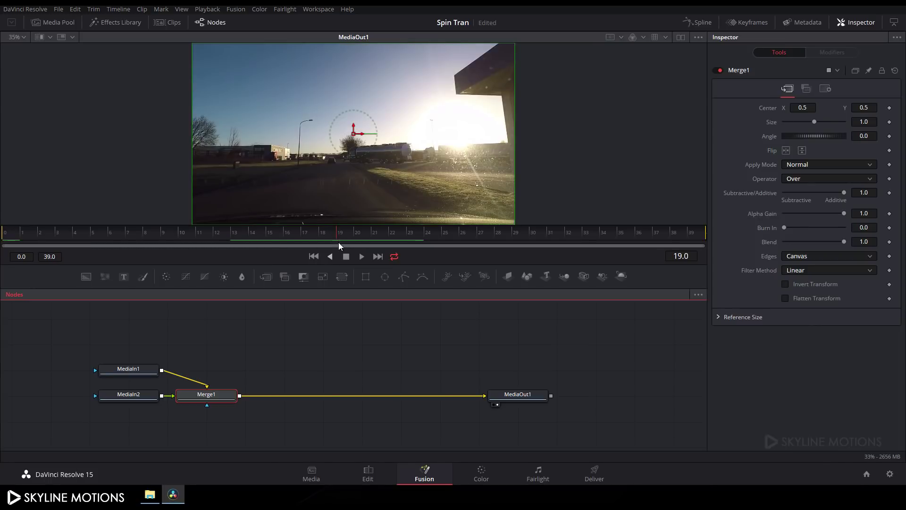
{"action": "left_click_drag", "start_coordinate": [223, 398], "coordinate": [294, 400]}
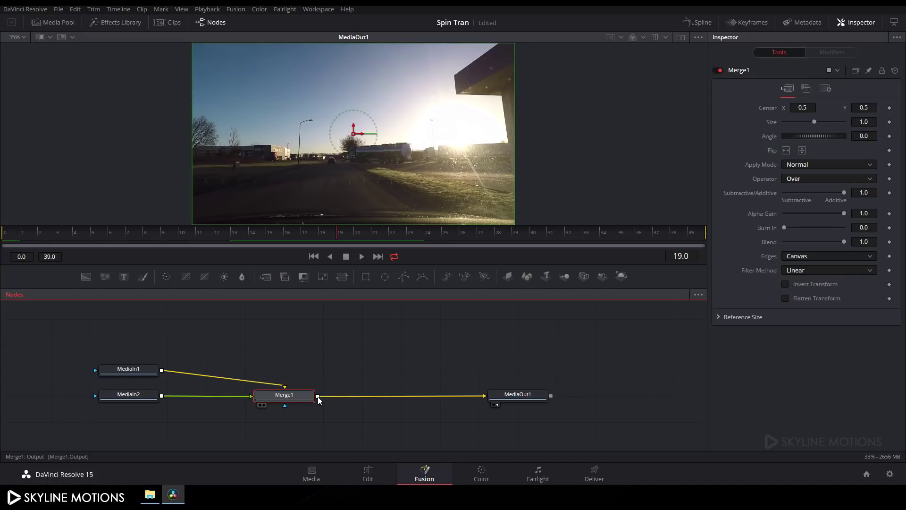
- Insert Transform1 after MediaIn1 and Transform2 after MediaIn2
{"action": "left_click", "coordinate": [135, 372]}
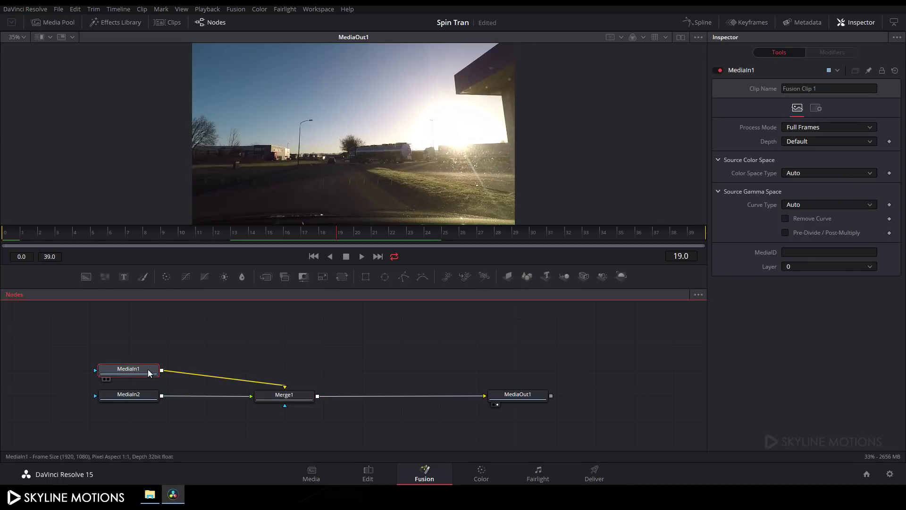
{"action": "left_click", "coordinate": [343, 278]}
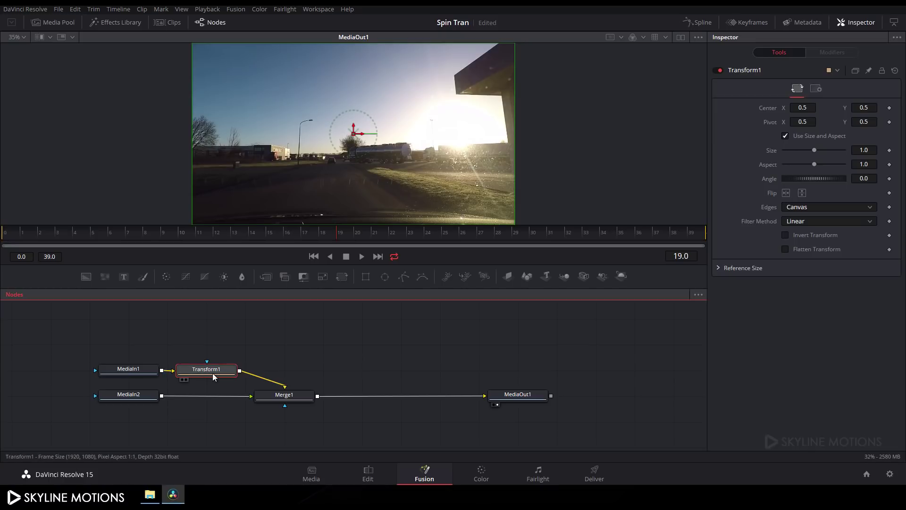
{"action": "left_click", "coordinate": [138, 396]}
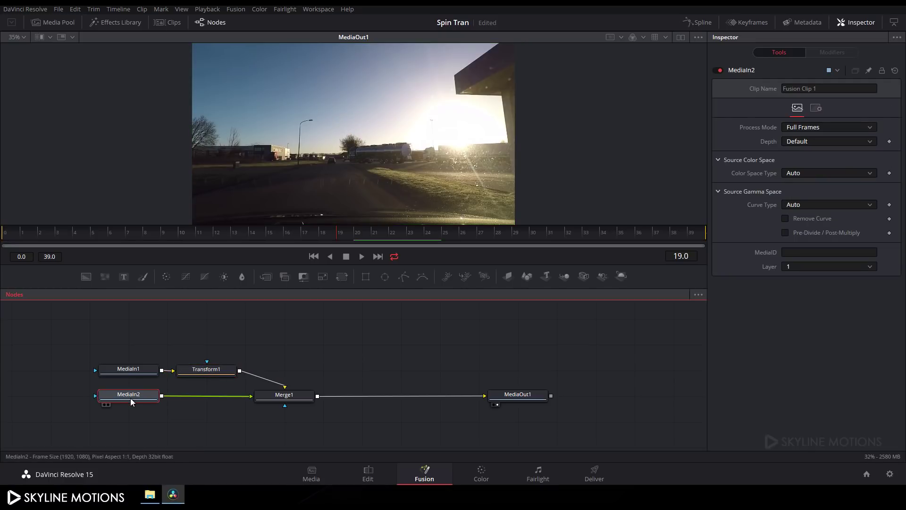
{"action": "left_click", "coordinate": [342, 277]}
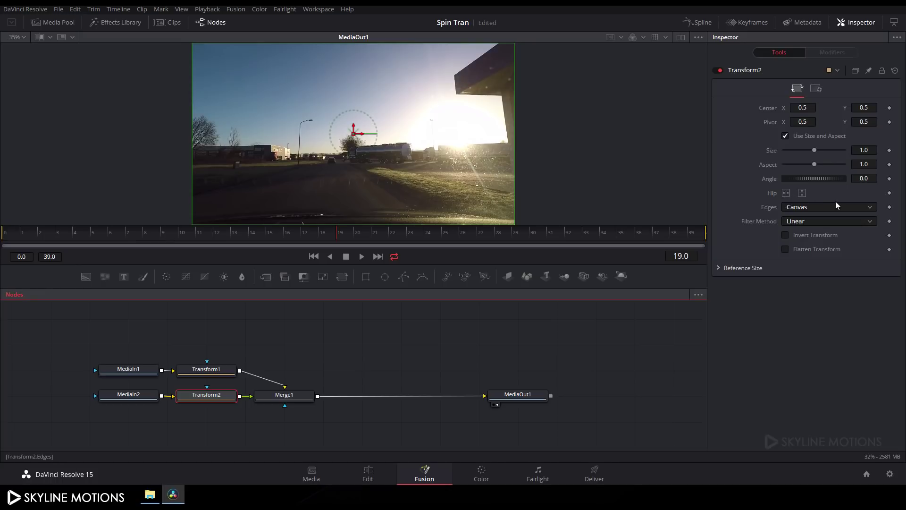
- Enter 180 as Transform2's Angle in the Inspector
{"action": "left_click", "coordinate": [874, 179]}
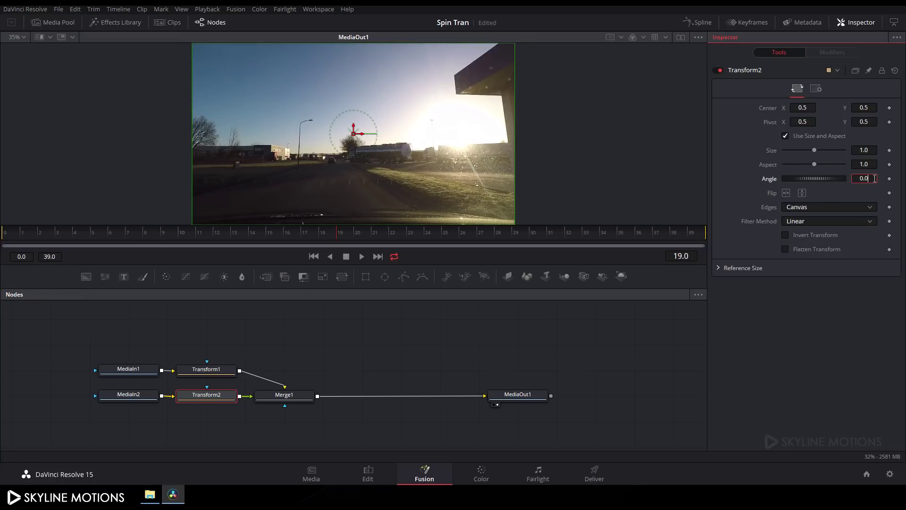
{"action": "double_click", "coordinate": [864, 179]}
{"action": "type", "text": "180"}
{"action": "key", "text": "Tab"}
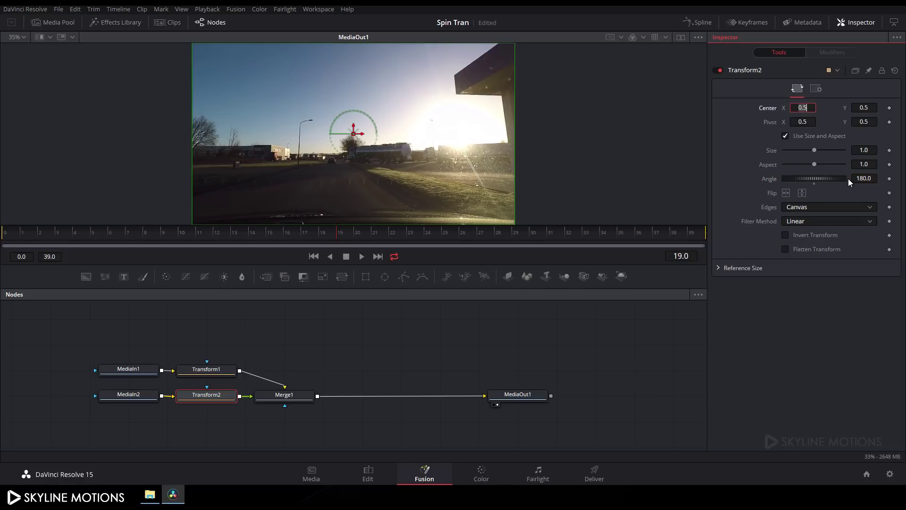
{"action": "left_click", "coordinate": [378, 367]}
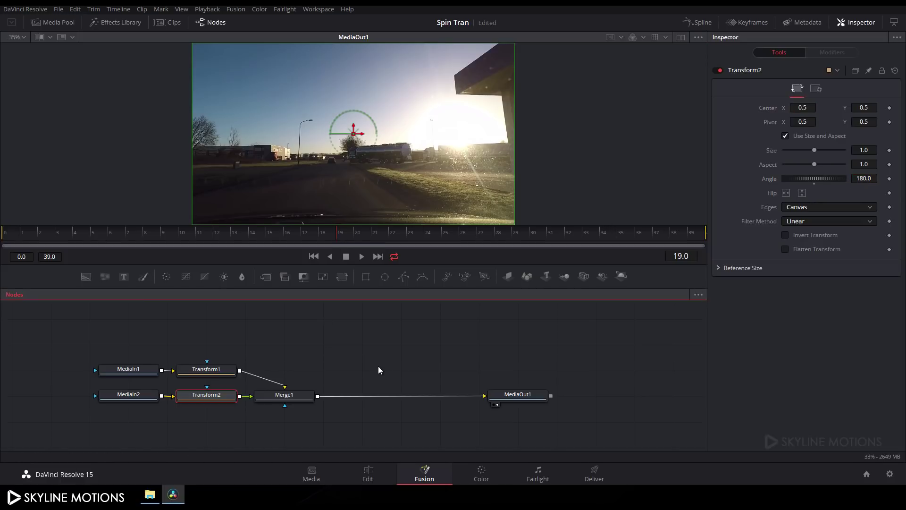
{"action": "left_click", "coordinate": [303, 399]}
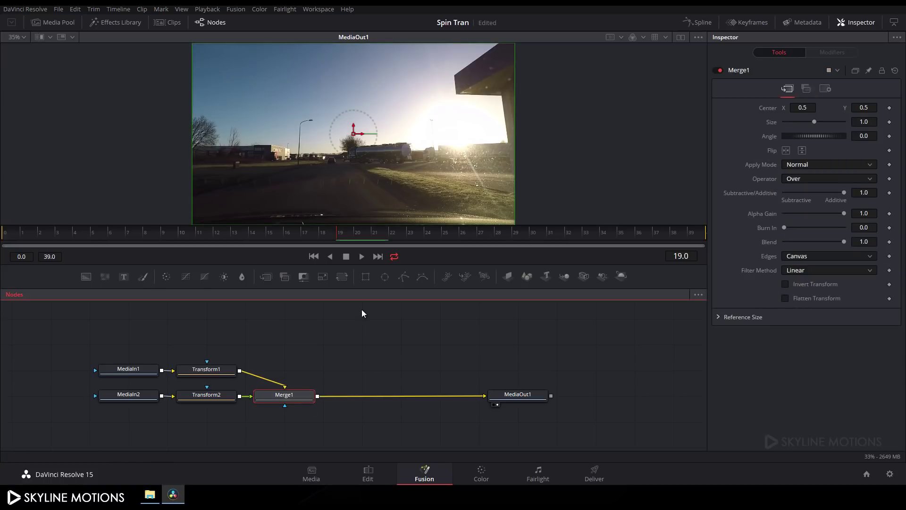
- Add Transform3 after Merge1 and animate its Angle with a 90 keyframe at frame 19
{"action": "left_click", "coordinate": [343, 278]}
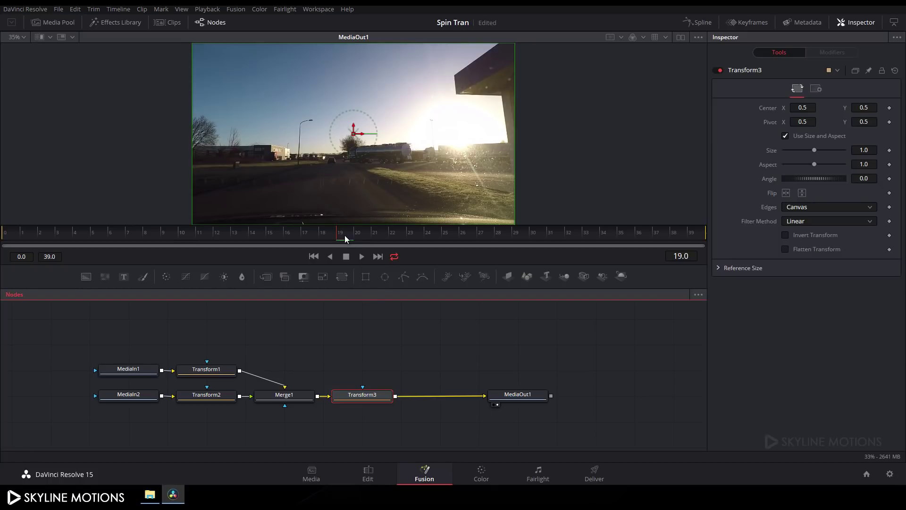
{"action": "right_click", "coordinate": [772, 183]}
{"action": "left_click", "coordinate": [778, 187]}
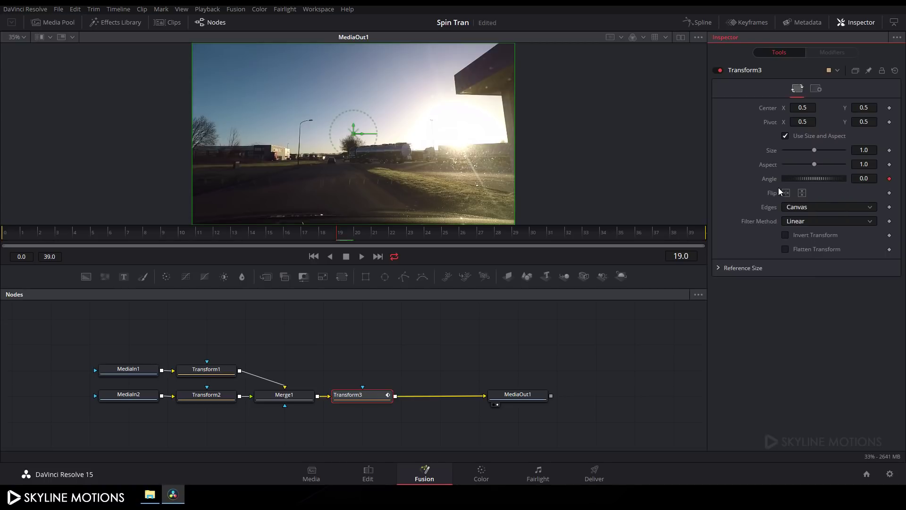
{"action": "left_click", "coordinate": [870, 179]}
{"action": "type", "text": "90"}
{"action": "key", "text": "Tab"}
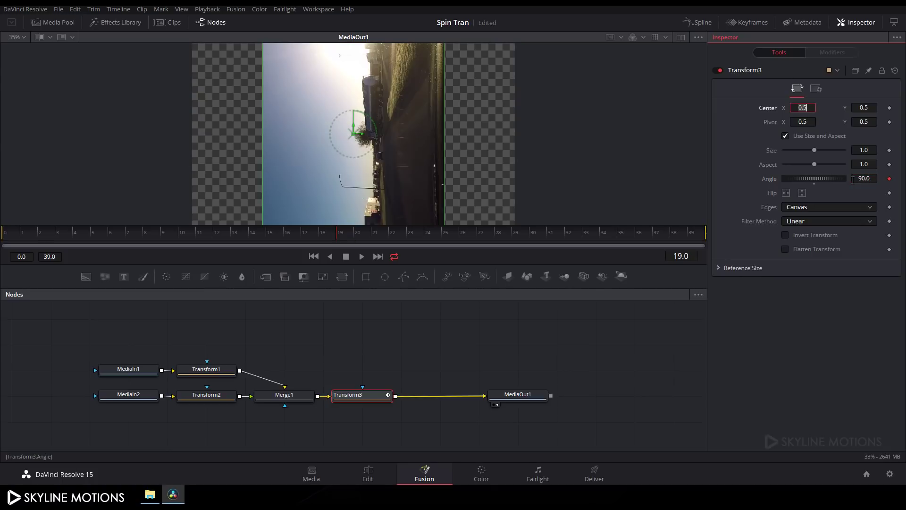
- Set Transform3's Edges to Mirror and keyframe its Angle at 0 on frame 4
{"action": "left_click", "coordinate": [794, 208]}
{"action": "left_click", "coordinate": [797, 240]}
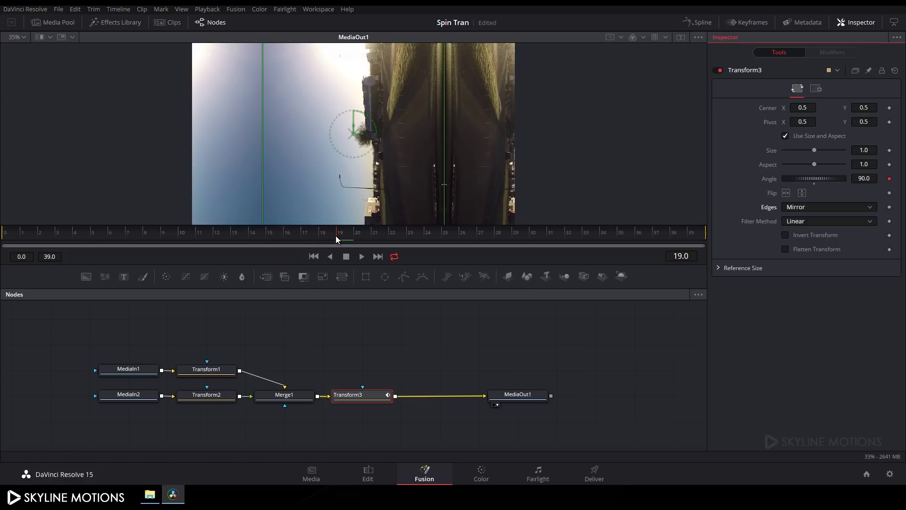
{"action": "left_click_drag", "start_coordinate": [335, 236], "coordinate": [80, 237]}
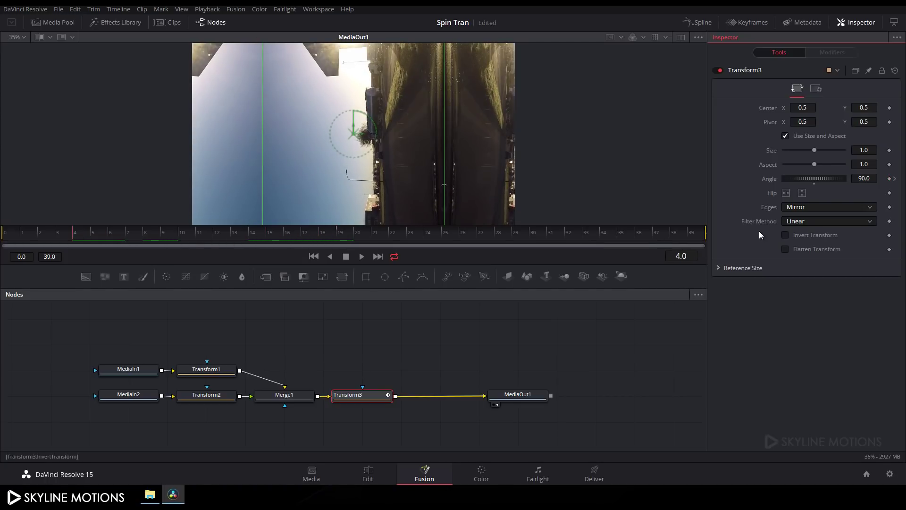
{"action": "left_click", "coordinate": [872, 179]}
{"action": "type", "text": "0"}
{"action": "key", "text": "Tab"}
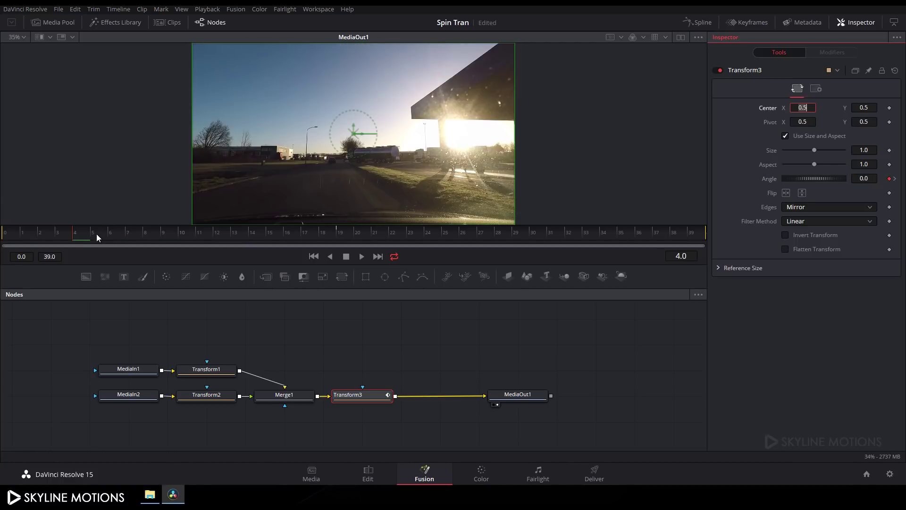
- Keyframe Transform3's Angle at 180 on frame 34 and preview the spin
{"action": "left_click", "coordinate": [75, 234]}
{"action": "left_click_drag", "start_coordinate": [75, 234], "coordinate": [341, 237]}
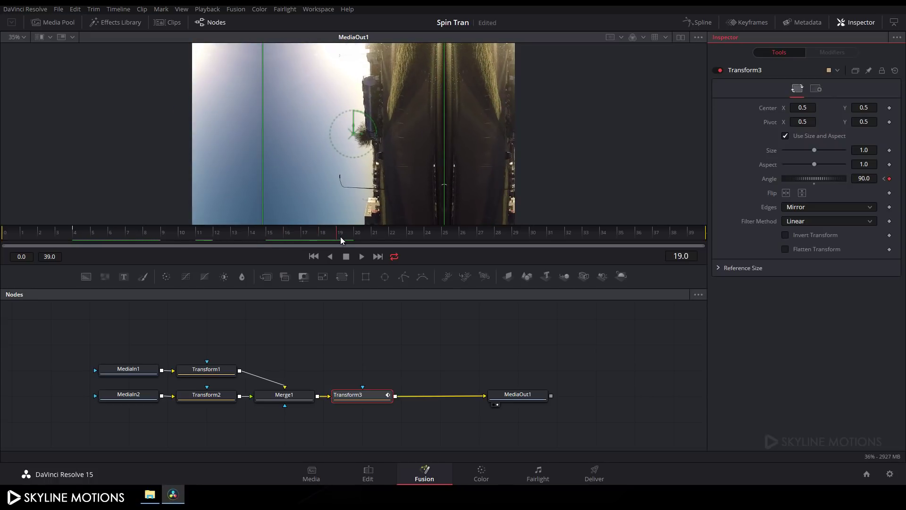
{"action": "left_click_drag", "start_coordinate": [340, 236], "coordinate": [587, 242]}
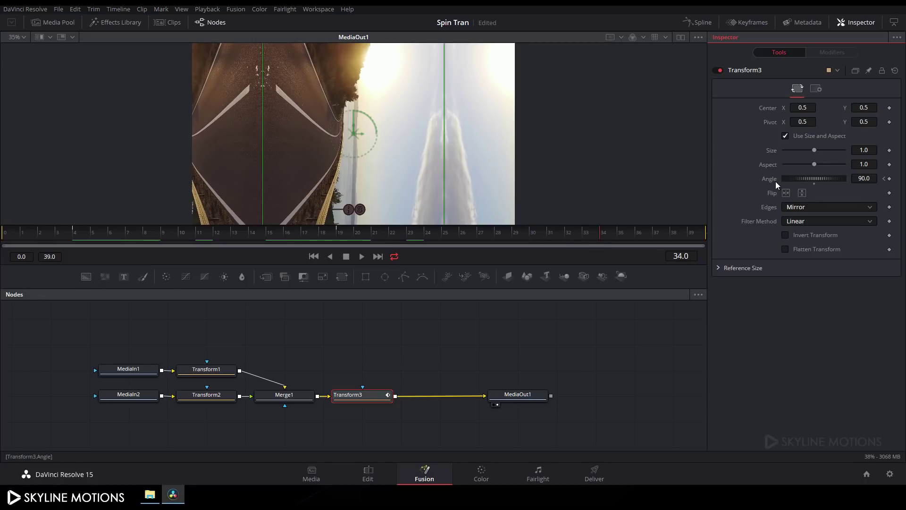
{"action": "left_click", "coordinate": [873, 178]}
{"action": "type", "text": "180"}
{"action": "key", "text": "Tab"}
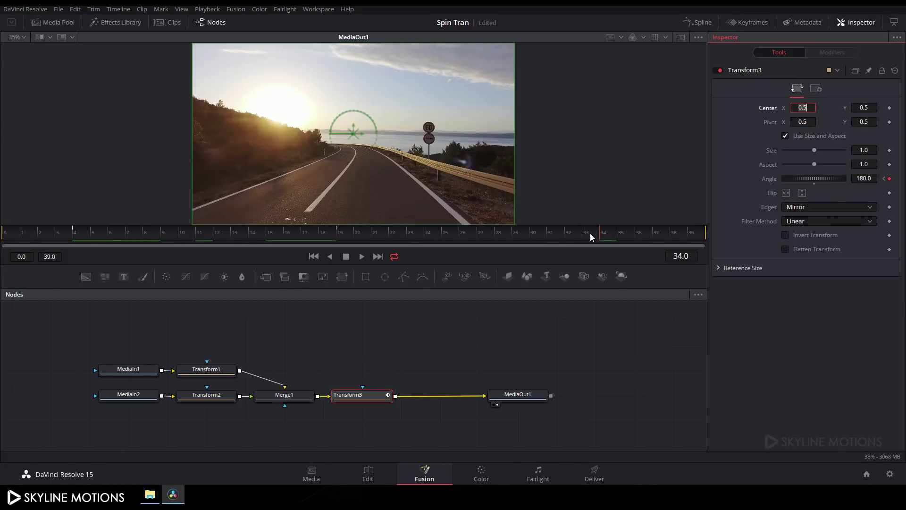
{"action": "left_click_drag", "start_coordinate": [591, 233], "coordinate": [554, 242]}
- Show the Transform3 Angle curve in the Spline panel, fit it, and smooth all its keyframes
{"action": "left_click", "coordinate": [698, 22]}
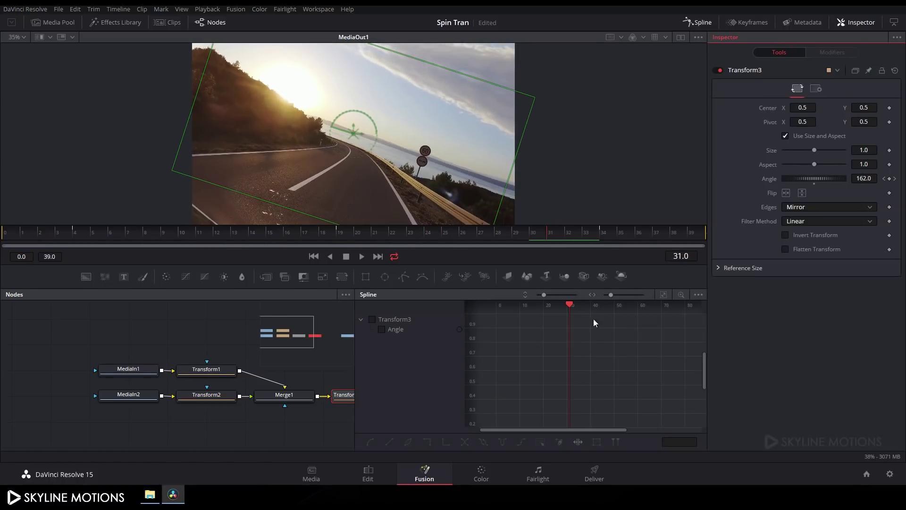
{"action": "left_click", "coordinate": [382, 330]}
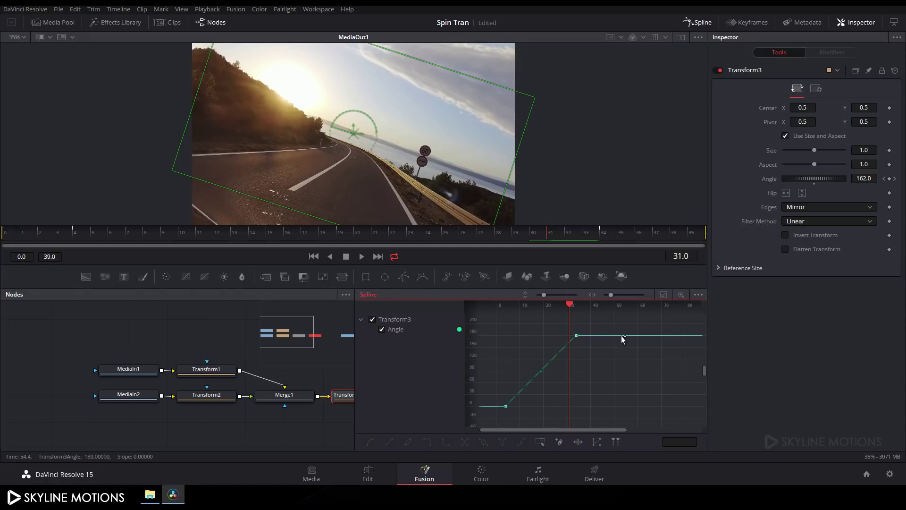
{"action": "left_click", "coordinate": [664, 295]}
{"action": "left_click_drag", "start_coordinate": [691, 321], "coordinate": [494, 425]}
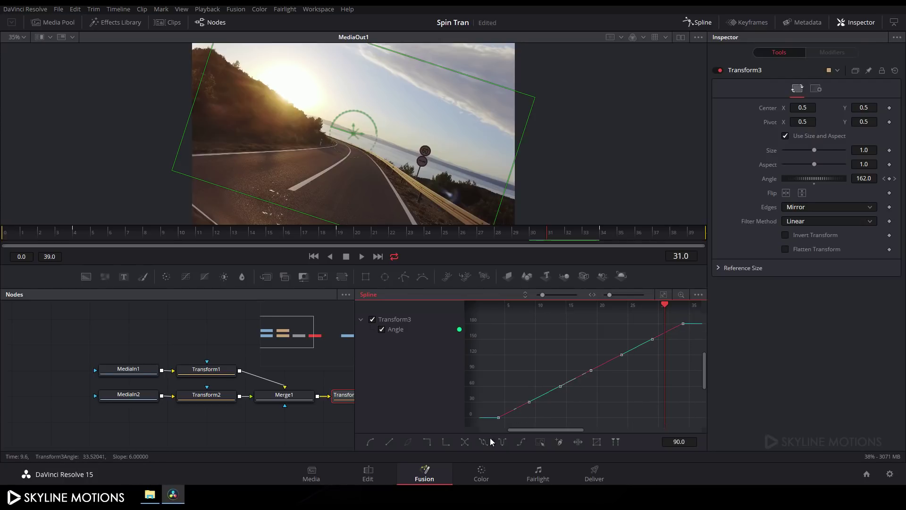
{"action": "left_click", "coordinate": [371, 442]}
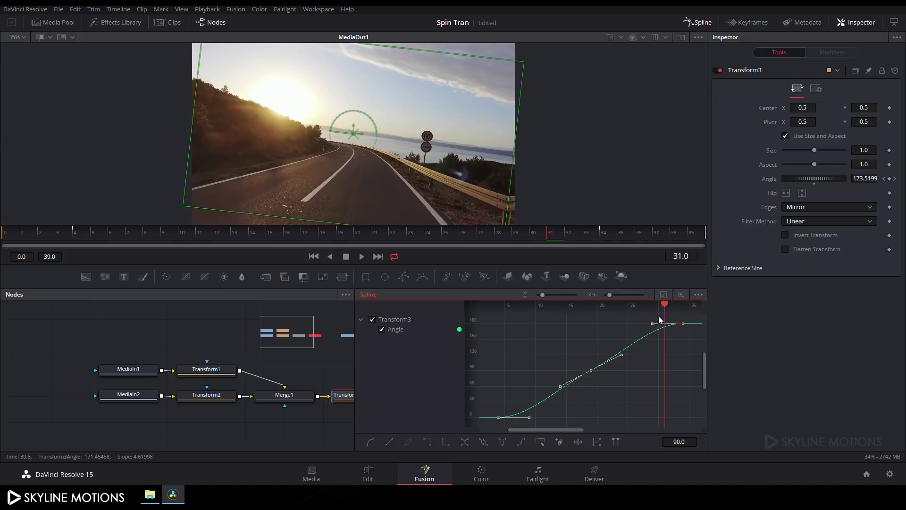
- Drag the Bezier handles around the frame-19 keyframe so the spin whips steeply through the middle
{"action": "left_click_drag", "start_coordinate": [666, 306], "coordinate": [591, 312]}
{"action": "left_click", "coordinate": [592, 370]}
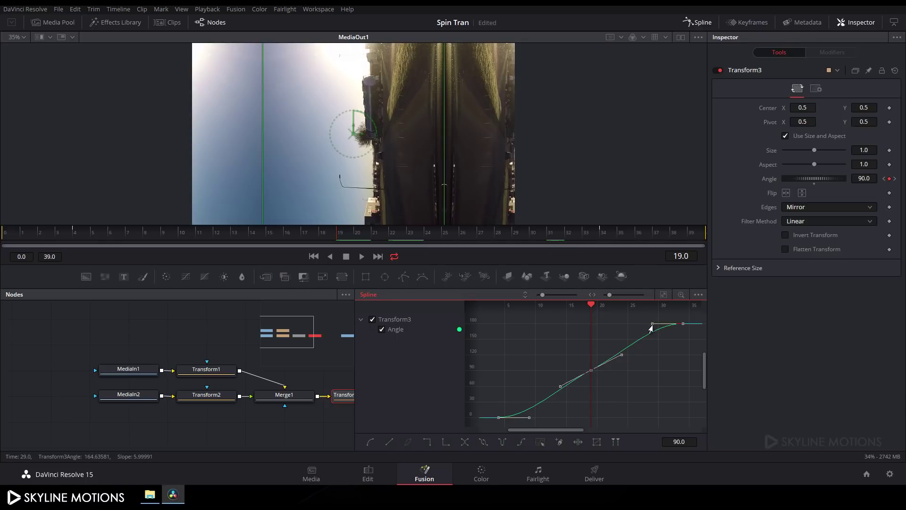
{"action": "left_click_drag", "start_coordinate": [653, 324], "coordinate": [591, 328]}
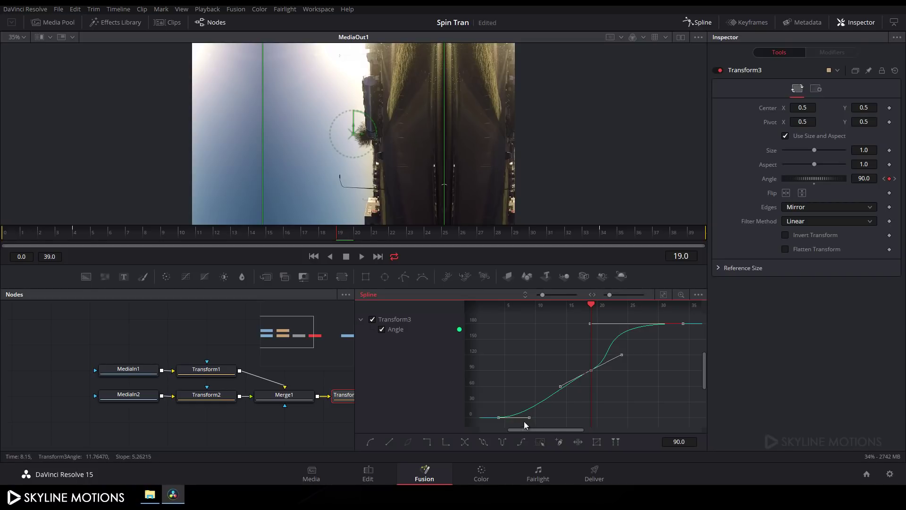
{"action": "left_click_drag", "start_coordinate": [527, 419], "coordinate": [588, 419]}
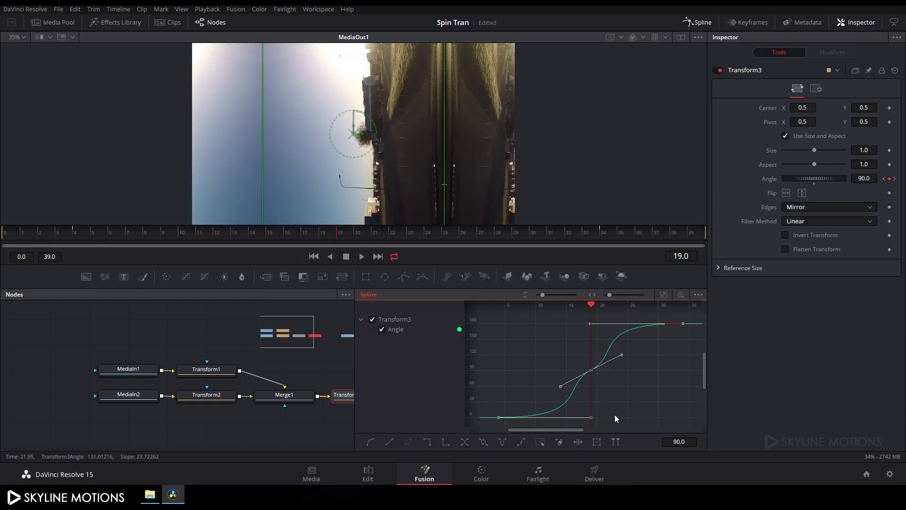
{"action": "left_click_drag", "start_coordinate": [622, 355], "coordinate": [591, 355]}
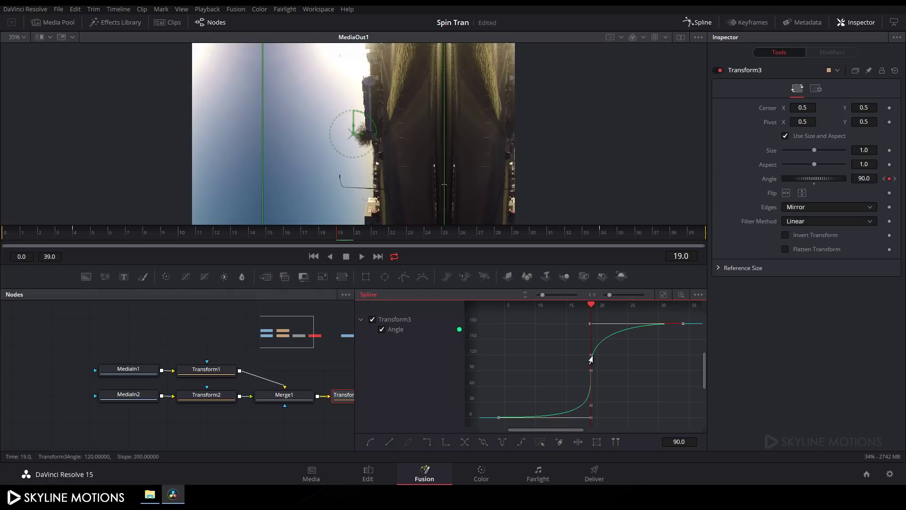
{"action": "left_click_drag", "start_coordinate": [591, 405], "coordinate": [591, 387]}
- Move MediaOut1 aside and add a Radial Blur node after Transform3 via a 'blur' tool search
{"action": "left_click", "coordinate": [699, 24]}
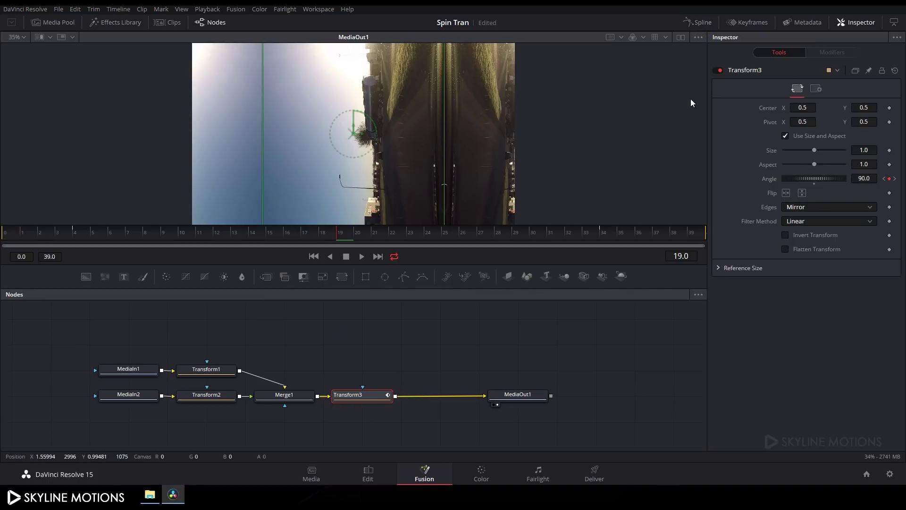
{"action": "left_click_drag", "start_coordinate": [512, 399], "coordinate": [590, 396]}
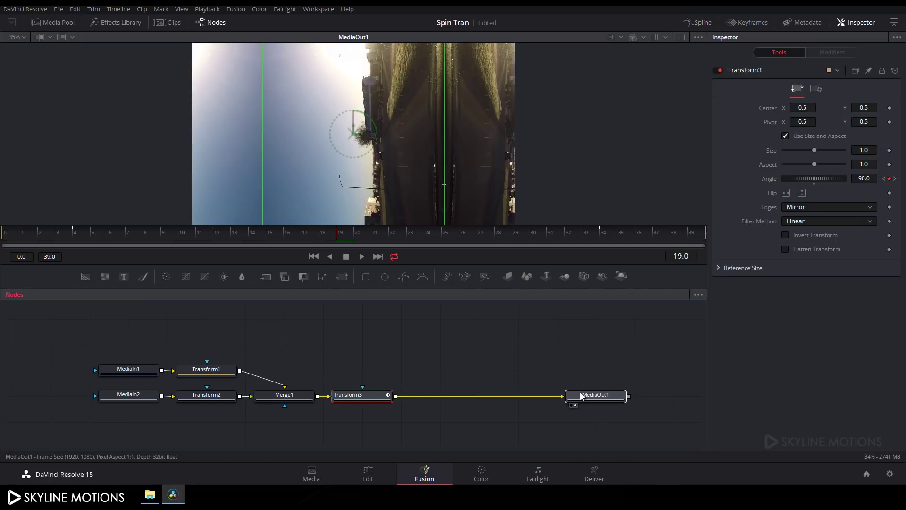
{"action": "left_click", "coordinate": [371, 396]}
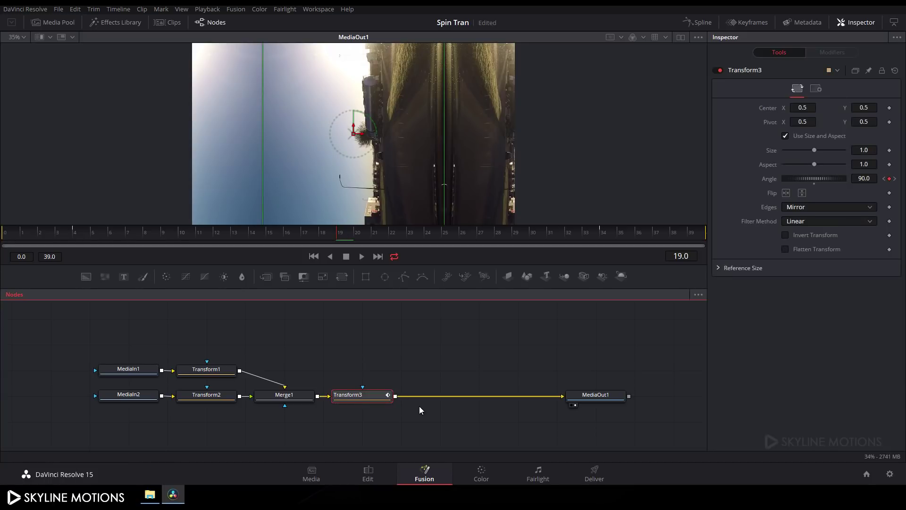
{"action": "key", "text": "shift+space"}
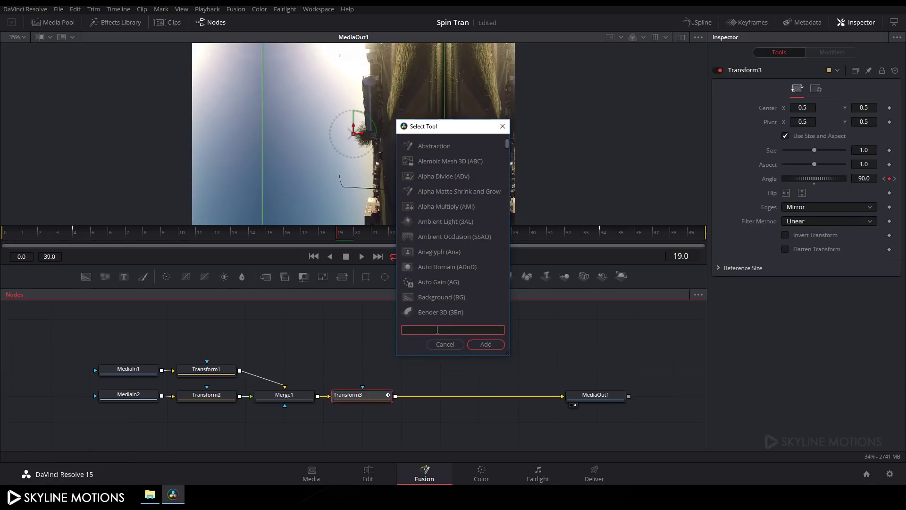
{"action": "type", "text": "blur"}
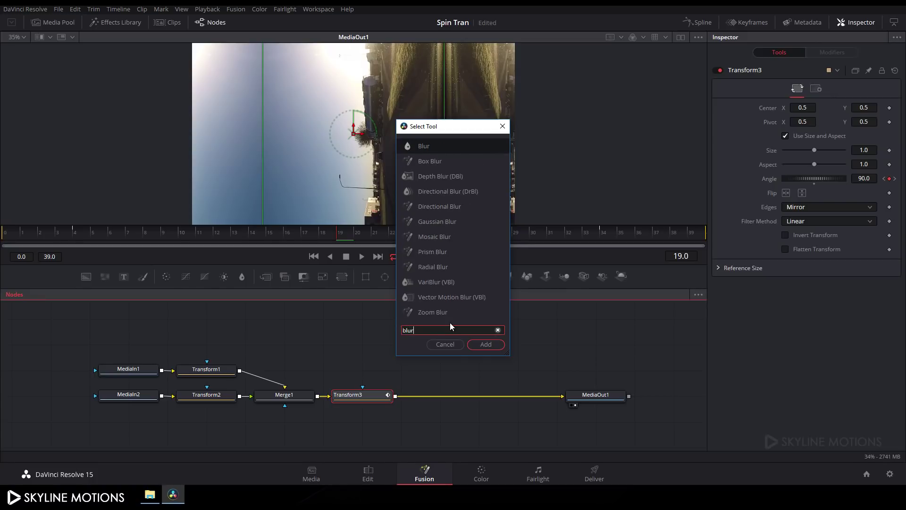
{"action": "left_click", "coordinate": [435, 267]}
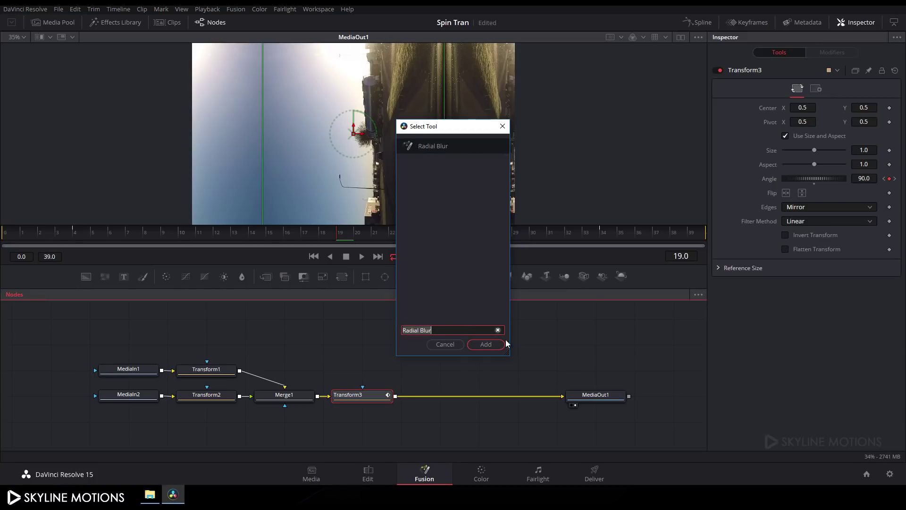
{"action": "left_click", "coordinate": [491, 346]}
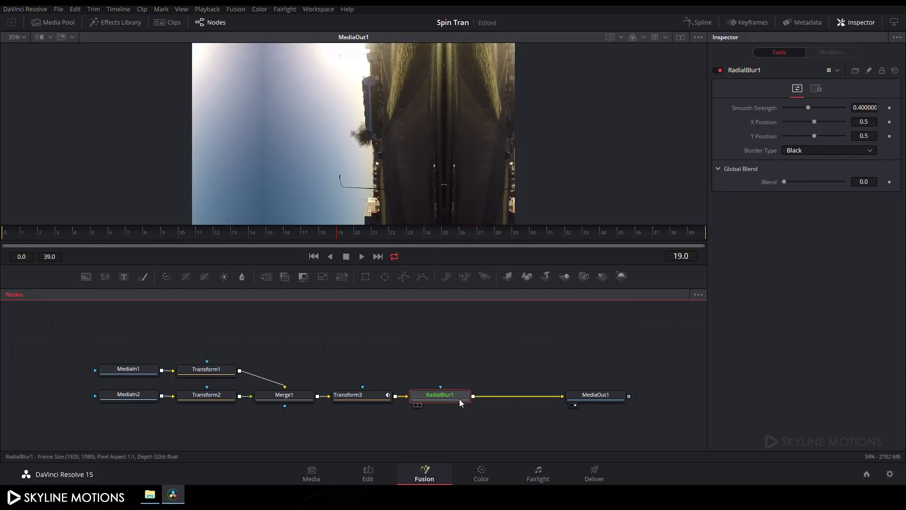
- Set RadialBlur1 Smooth Strength to 0.5 at frame 19 and make it animated
{"action": "mouse_move", "coordinate": [336, 239]}
{"action": "left_mouse_down"}
{"action": "mouse_move", "coordinate": [212, 237]}
{"action": "mouse_move", "coordinate": [358, 240]}
{"action": "mouse_move", "coordinate": [341, 241]}
{"action": "left_mouse_up"}
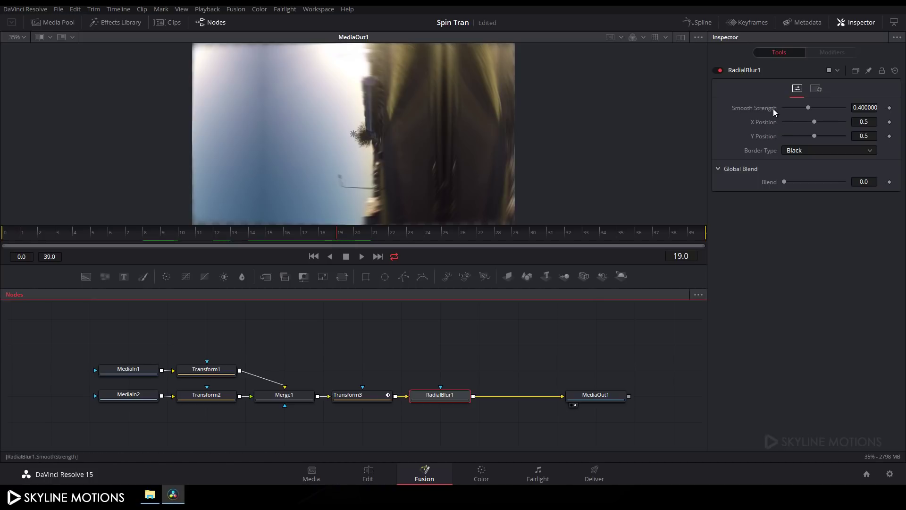
{"action": "left_click_drag", "start_coordinate": [868, 108], "coordinate": [896, 111]}
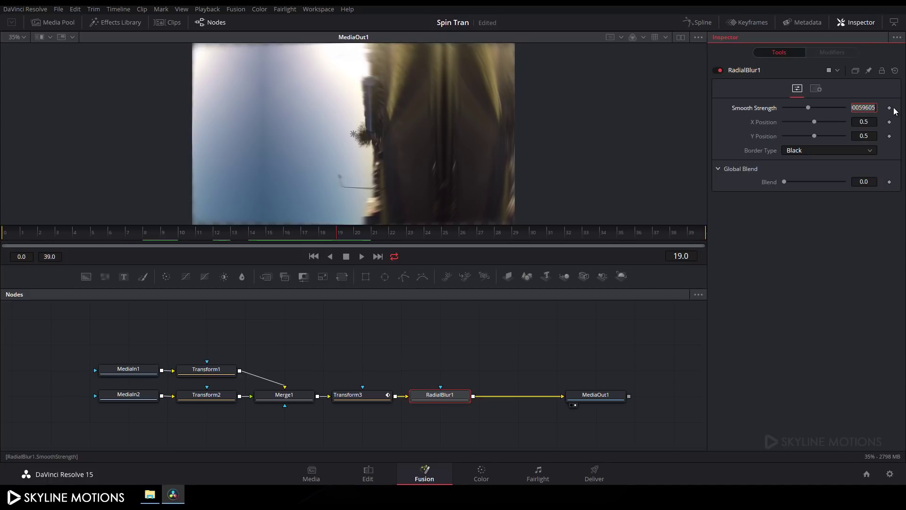
{"action": "type", "text": "0.45"}
{"action": "key", "text": "BackSpace"}
{"action": "key", "text": "BackSpace"}
{"action": "key", "text": "Tab"}
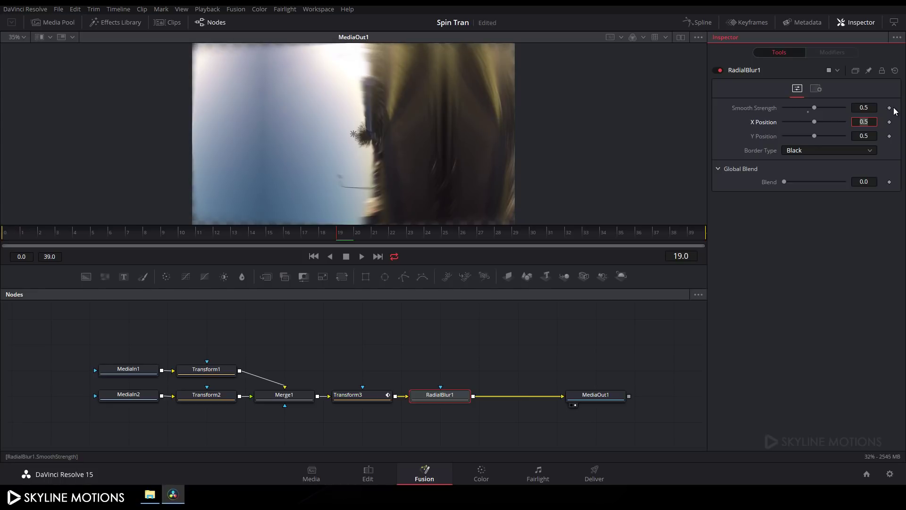
{"action": "left_click", "coordinate": [759, 107]}
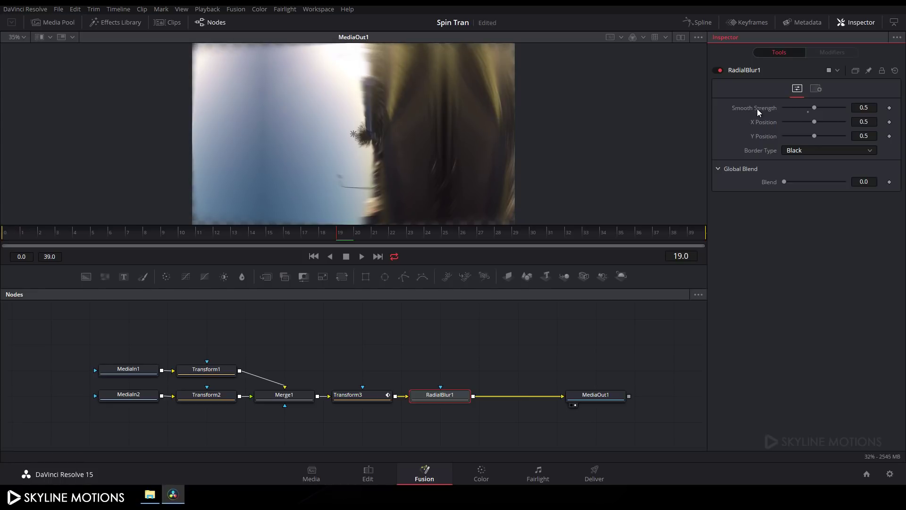
{"action": "right_click", "coordinate": [758, 108]}
{"action": "left_click", "coordinate": [776, 117]}
- Keyframe a lower blur strength at frame 8 and 0 at frame 34, then return to frame 19
{"action": "left_click_drag", "start_coordinate": [336, 235], "coordinate": [75, 237]}
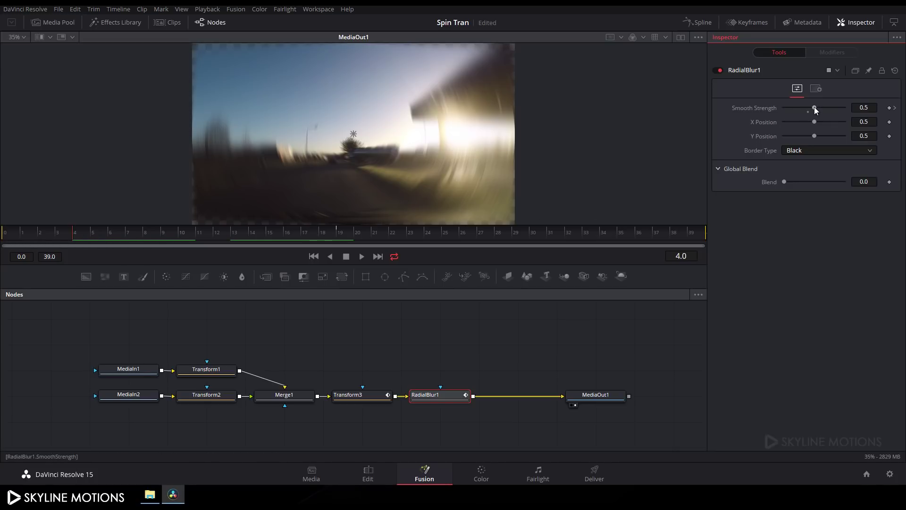
{"action": "left_click_drag", "start_coordinate": [814, 108], "coordinate": [755, 114]}
{"action": "left_click", "coordinate": [172, 232]}
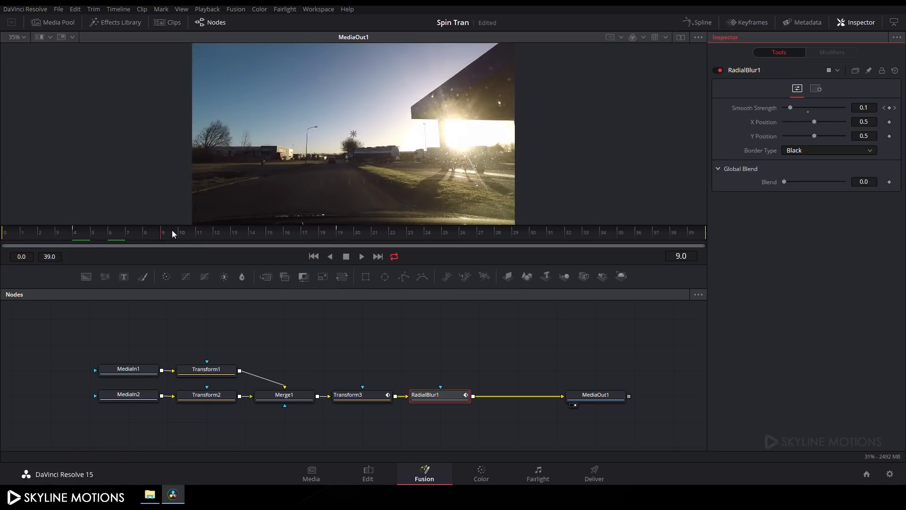
{"action": "left_click", "coordinate": [336, 231]}
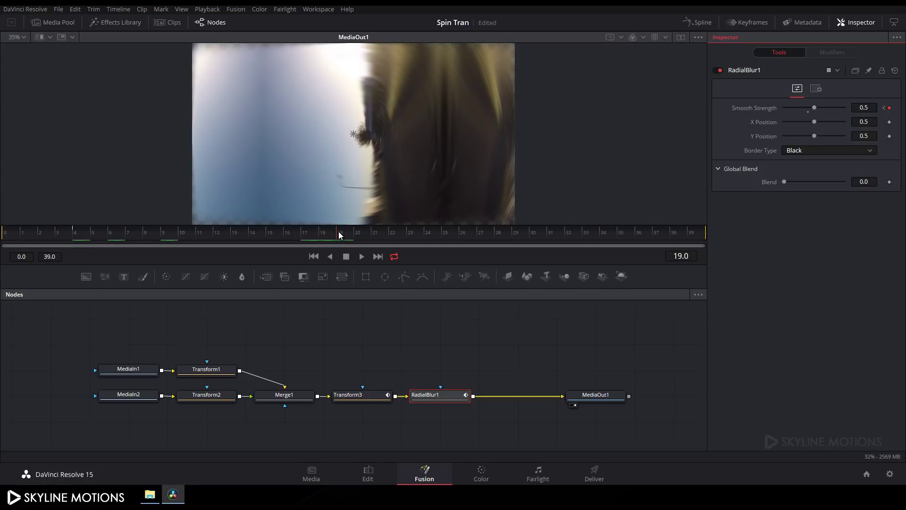
{"action": "left_click_drag", "start_coordinate": [341, 231], "coordinate": [602, 234]}
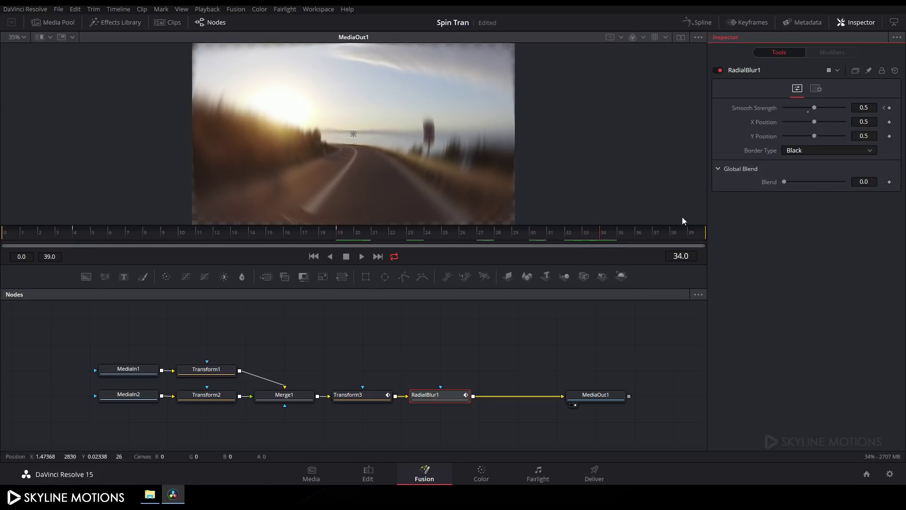
{"action": "left_click_drag", "start_coordinate": [814, 109], "coordinate": [764, 111]}
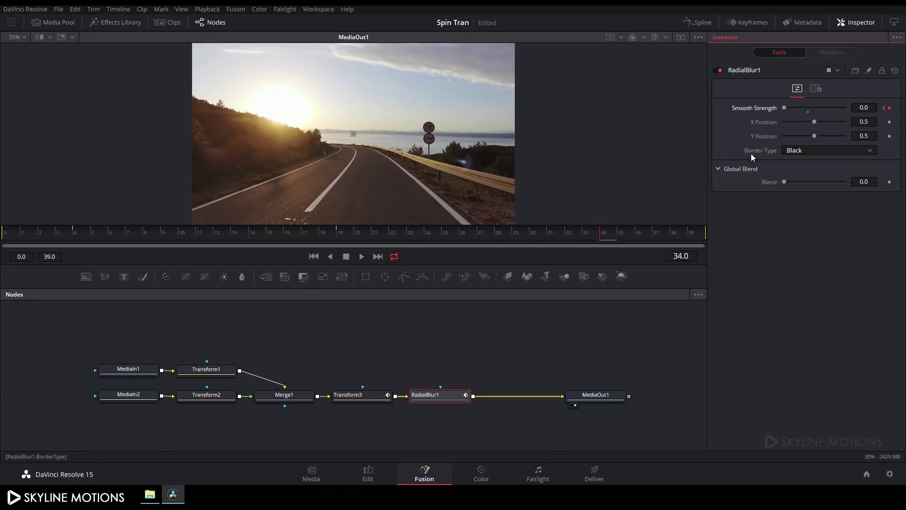
{"action": "left_click_drag", "start_coordinate": [407, 231], "coordinate": [350, 236]}
- Set the Radial Blur border type to Replicate
{"action": "left_click", "coordinate": [803, 151]}
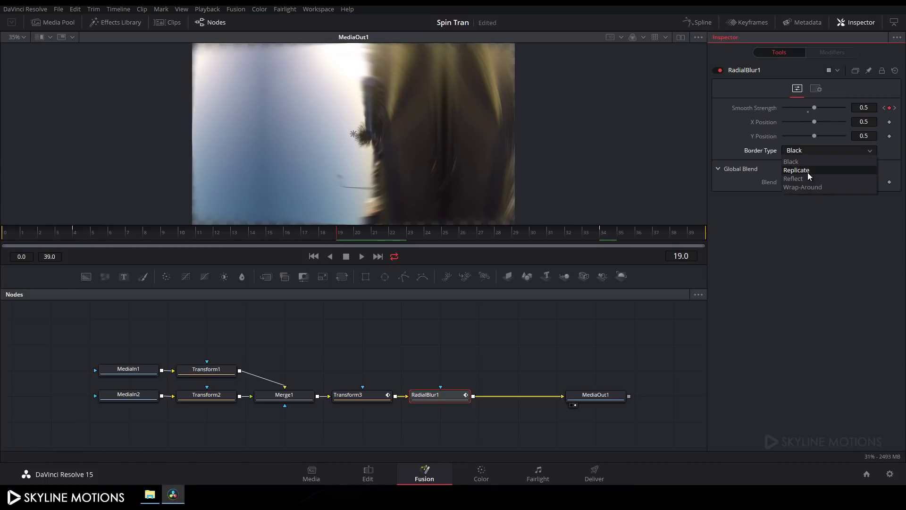
{"action": "left_click", "coordinate": [810, 173]}
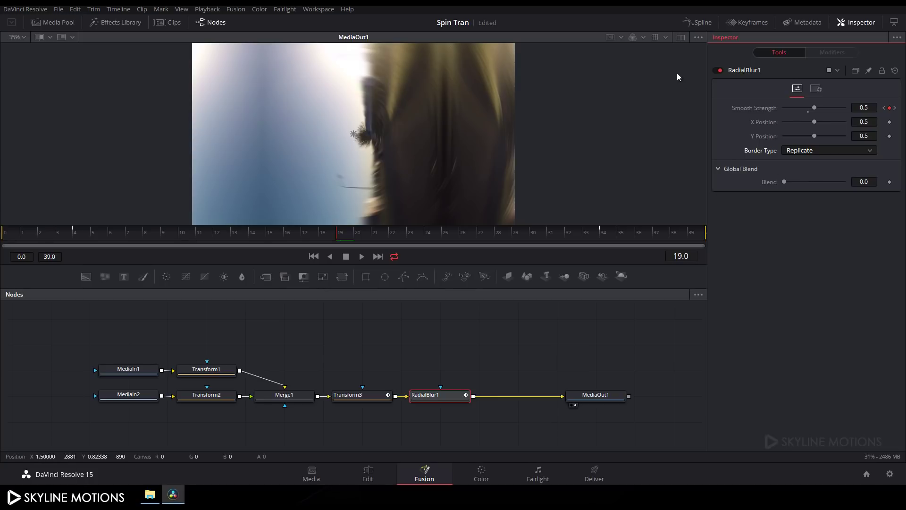
{"action": "left_click", "coordinate": [703, 22]}
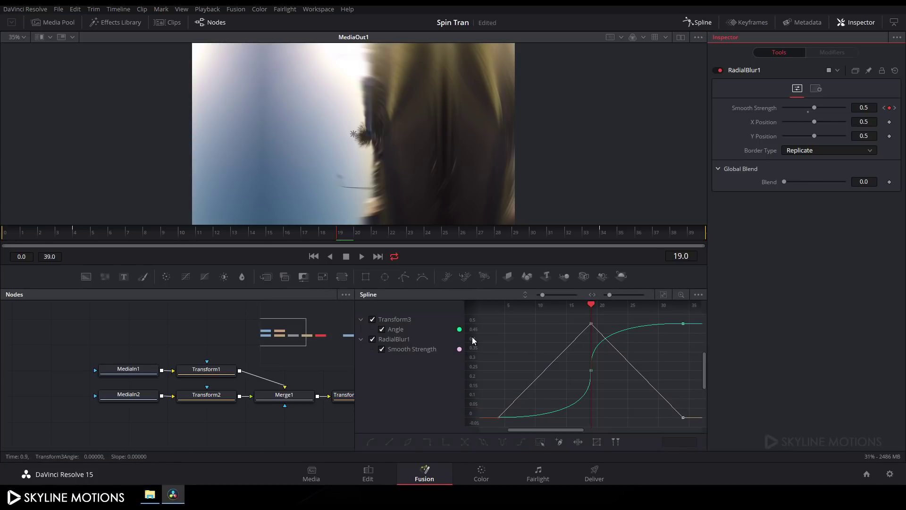
- Isolate the Smooth Strength curve, smooth its keys, and steepen both sides into a bell peaking at frame 19
{"action": "left_click", "coordinate": [382, 329]}
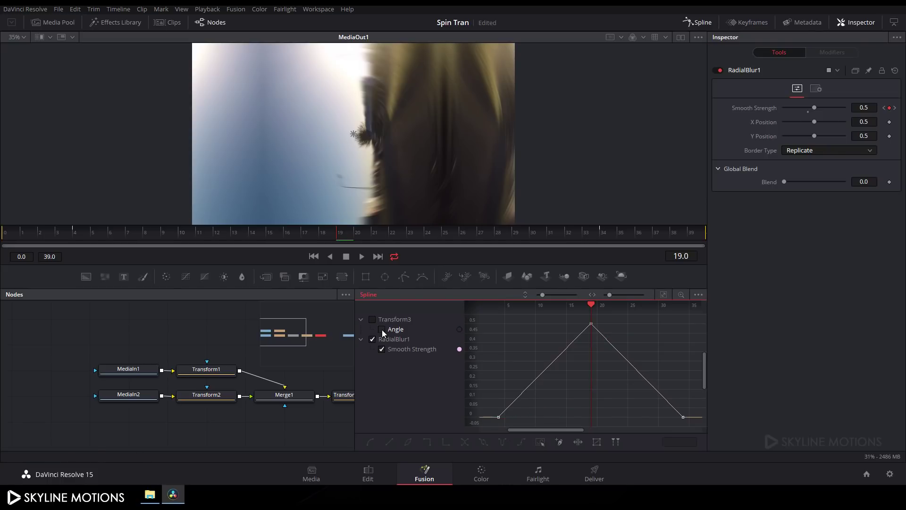
{"action": "left_click", "coordinate": [664, 295]}
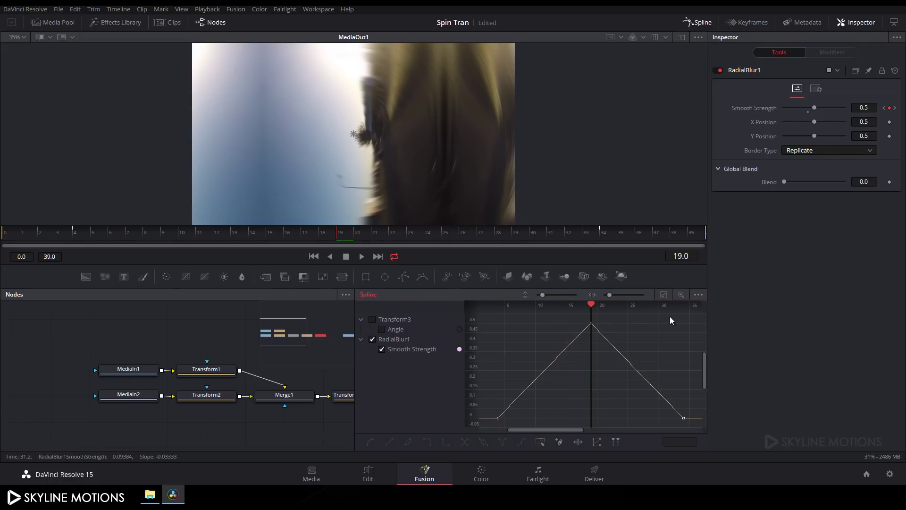
{"action": "left_click_drag", "start_coordinate": [693, 317], "coordinate": [489, 425]}
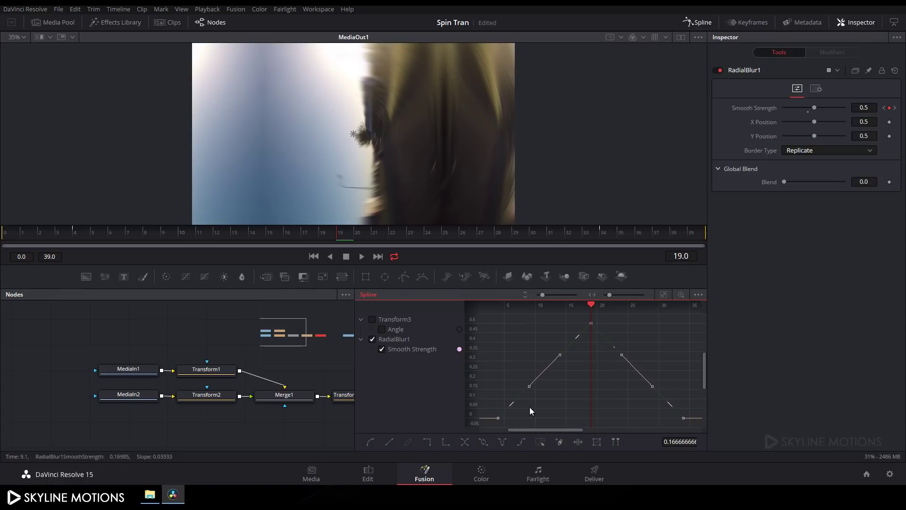
{"action": "left_click", "coordinate": [370, 441]}
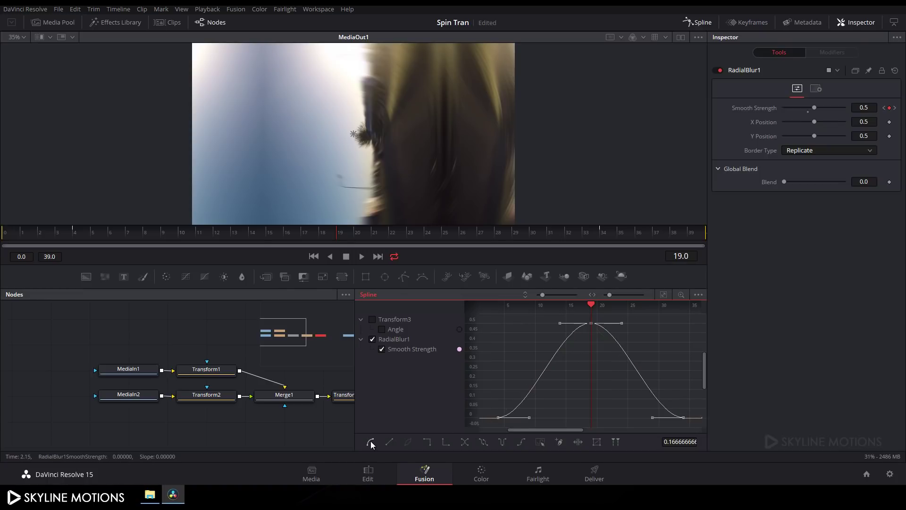
{"action": "left_click_drag", "start_coordinate": [554, 419], "coordinate": [590, 420]}
{"action": "left_click_drag", "start_coordinate": [653, 417], "coordinate": [592, 420]}
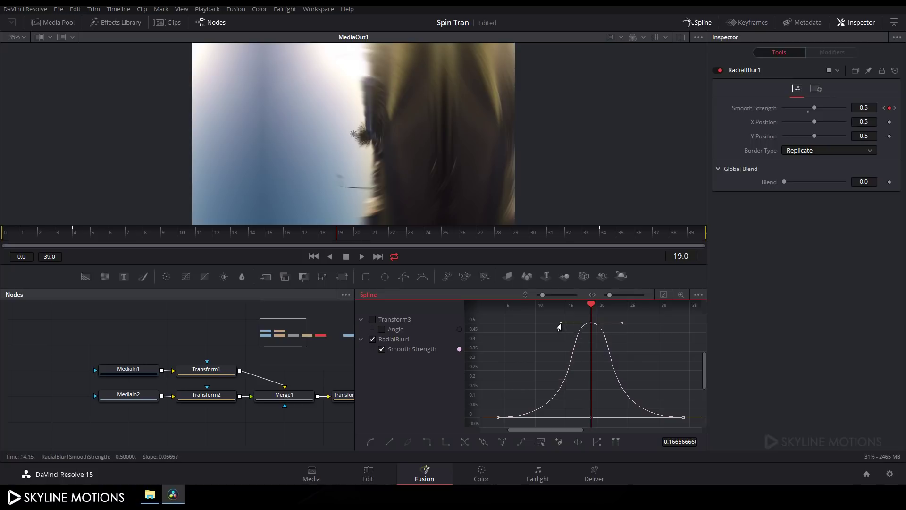
{"action": "left_click_drag", "start_coordinate": [560, 324], "coordinate": [616, 324]}
{"action": "left_click", "coordinate": [697, 24]}
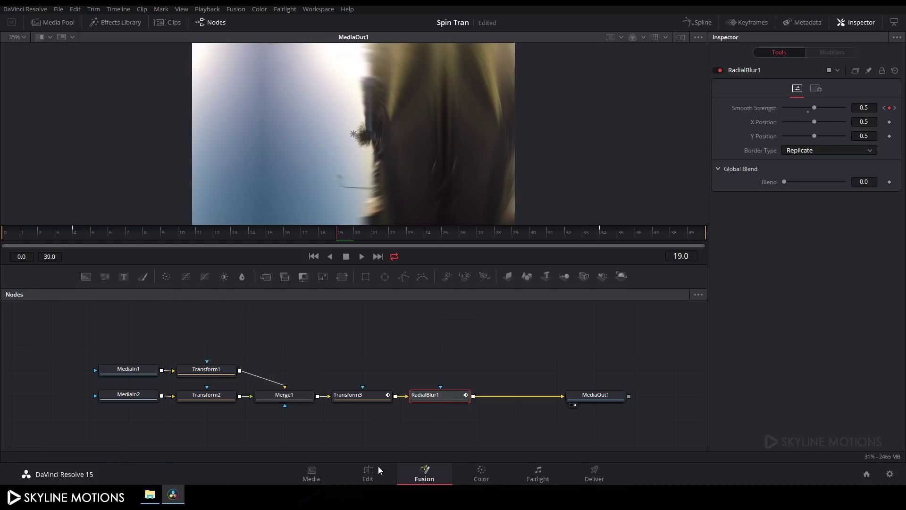
{"action": "left_click", "coordinate": [368, 474]}
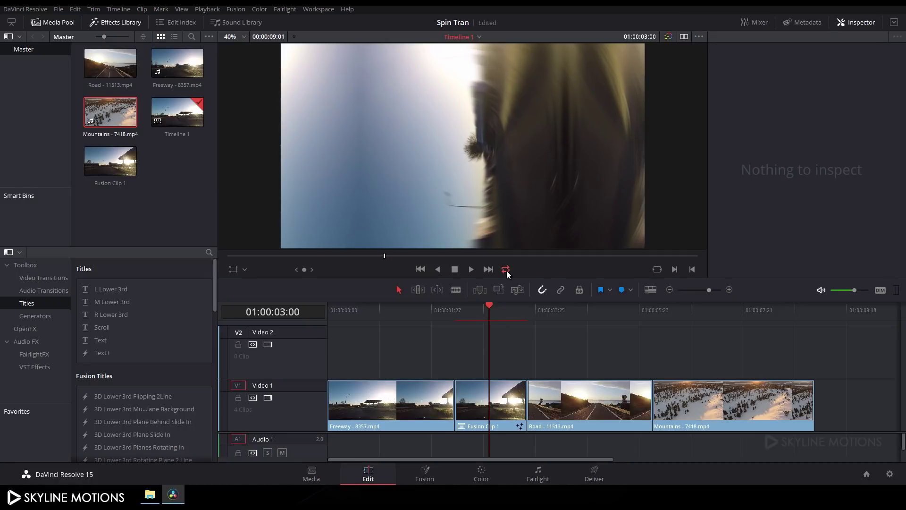
{"action": "left_click_drag", "start_coordinate": [491, 307], "coordinate": [328, 312]}
{"action": "key", "text": "space"}
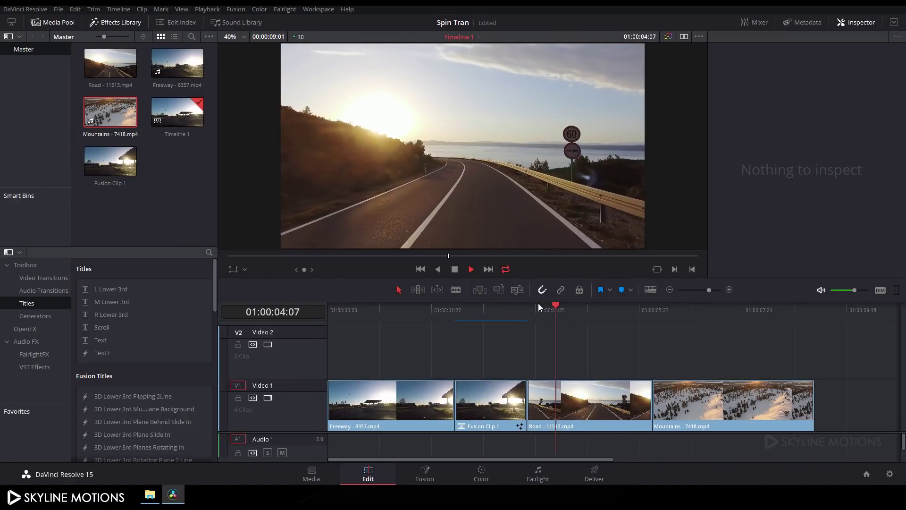
{"action": "left_click", "coordinate": [454, 269]}
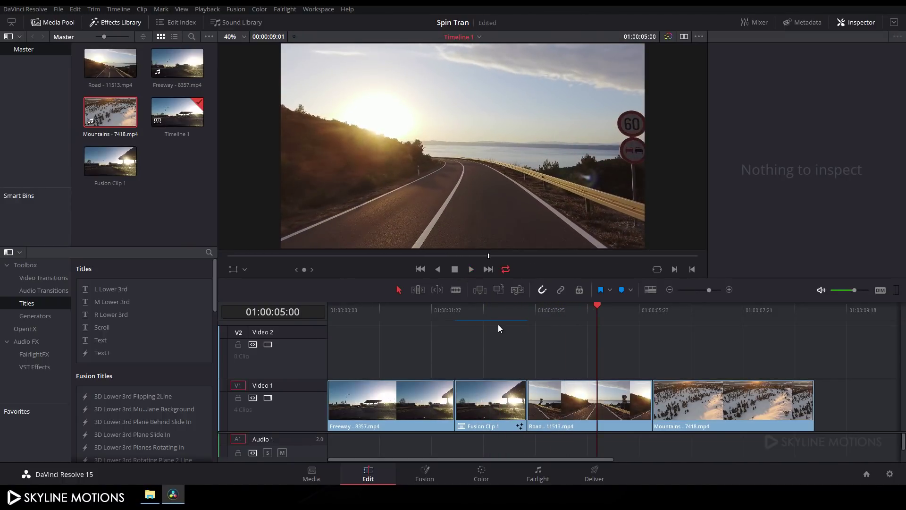
{"action": "left_click", "coordinate": [479, 311]}
{"action": "mouse_move", "coordinate": [498, 313]}
{"action": "left_mouse_down"}
{"action": "mouse_move", "coordinate": [479, 308]}
{"action": "mouse_move", "coordinate": [496, 310]}
{"action": "left_mouse_up"}
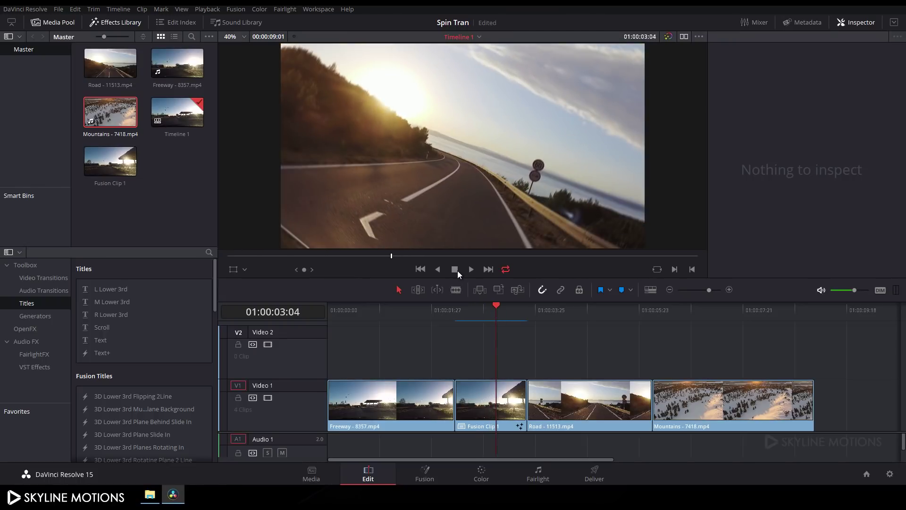
{"action": "left_click", "coordinate": [432, 474]}
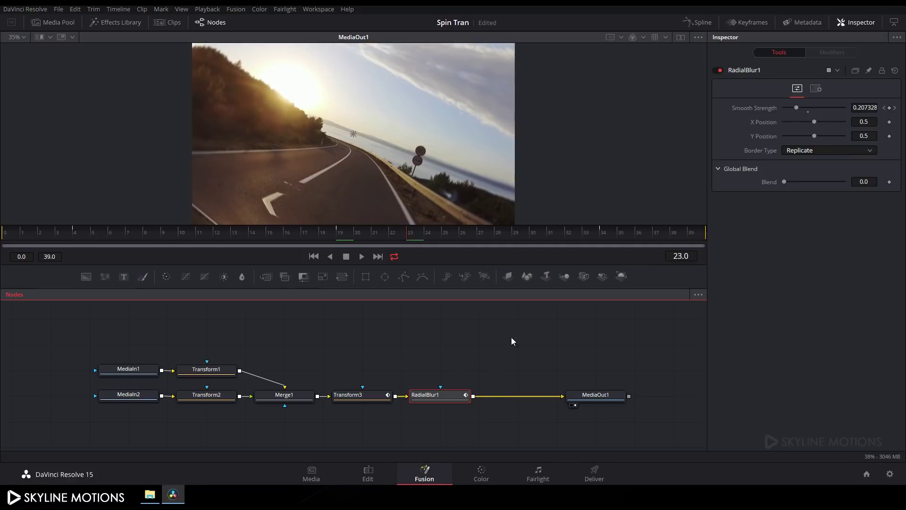
- Select all the transition nodes and choose to save them as a setting
{"action": "left_click_drag", "start_coordinate": [514, 324], "coordinate": [207, 424]}
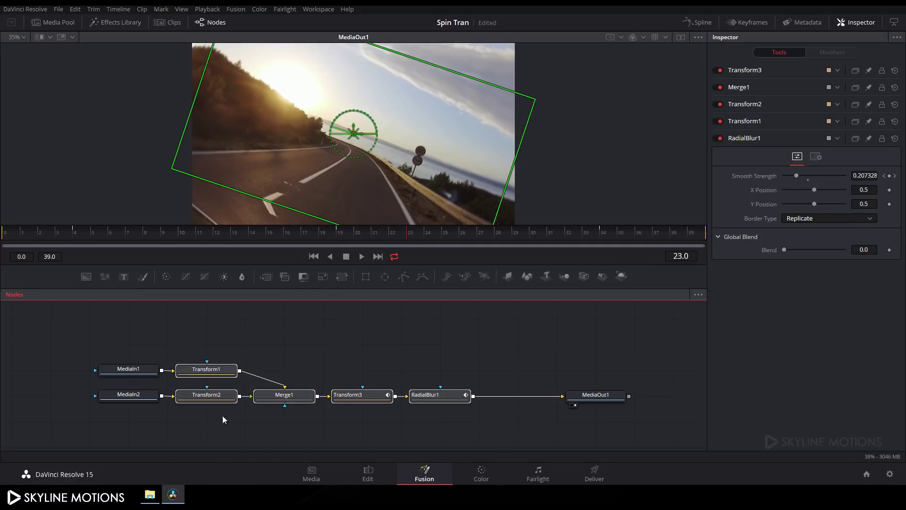
{"action": "right_click", "coordinate": [228, 400]}
{"action": "mouse_move", "coordinate": [259, 379]}
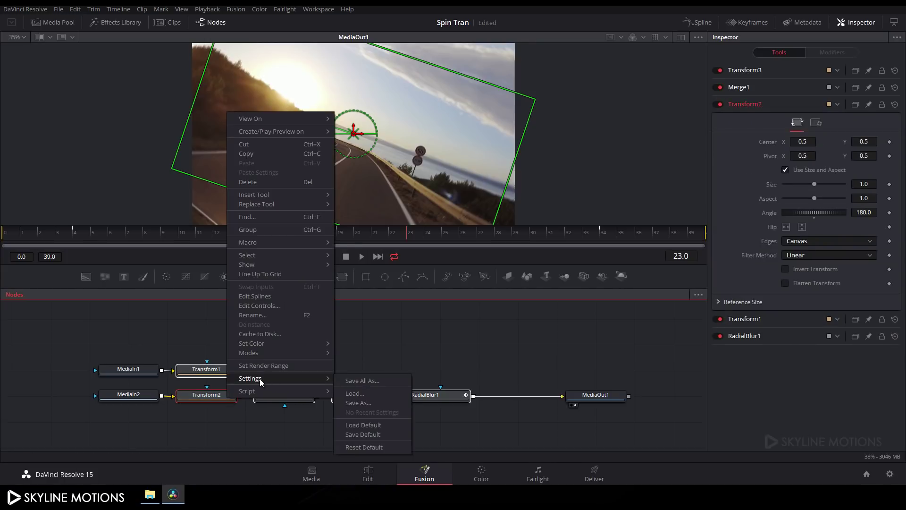
{"action": "left_click", "coordinate": [360, 404]}
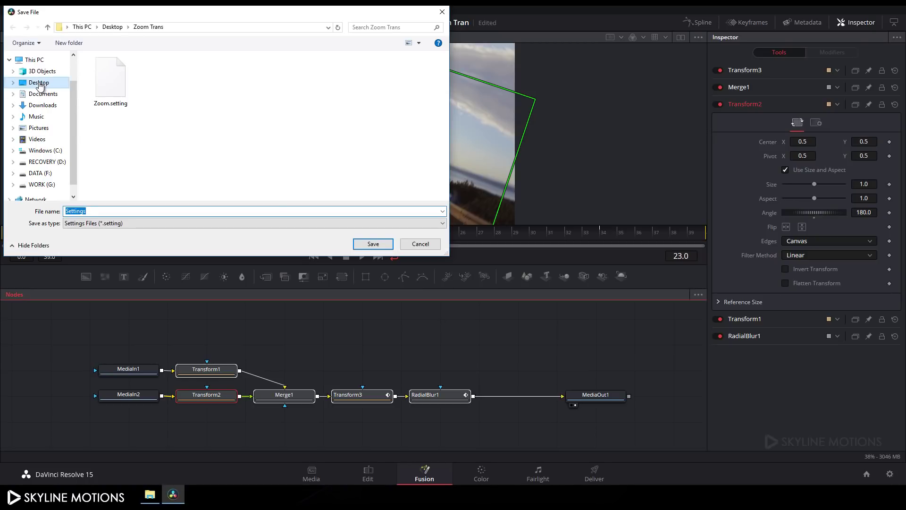
- Save the setting as 'Spin' in Desktop > Zoom Trans and return to the Edit page
{"action": "left_click", "coordinate": [38, 84]}
{"action": "double_click", "coordinate": [369, 81]}
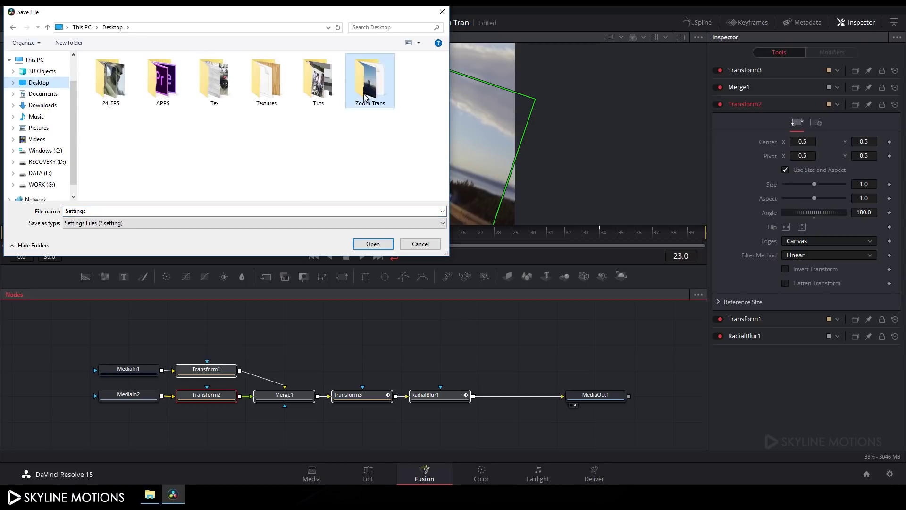
{"action": "double_click", "coordinate": [117, 210]}
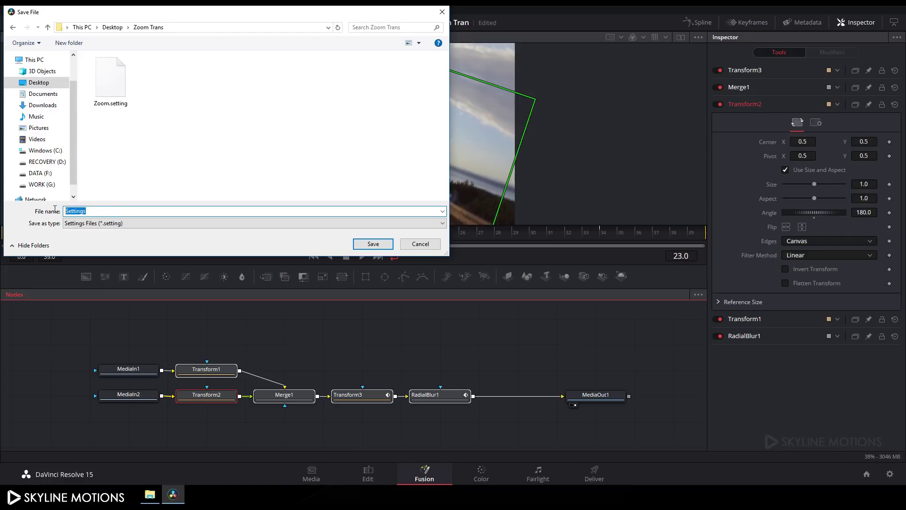
{"action": "type", "text": "Spinn"}
{"action": "left_click", "coordinate": [364, 244]}
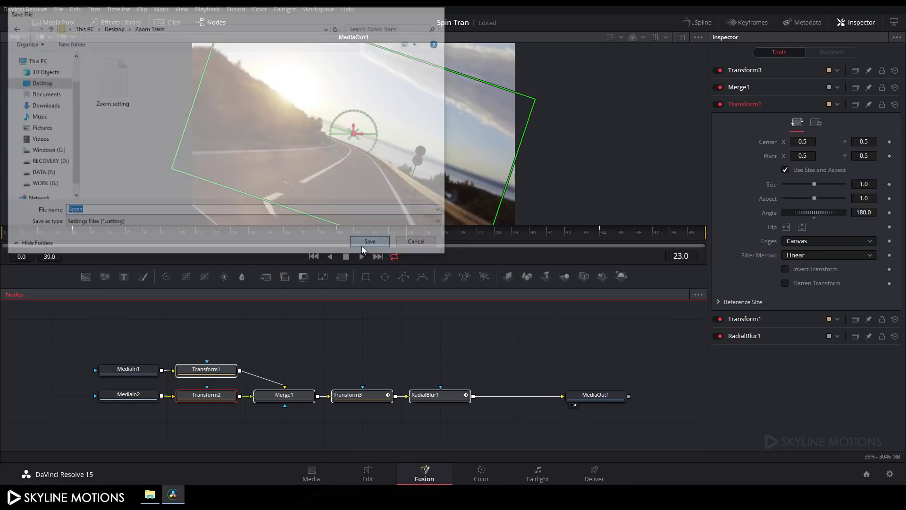
{"action": "left_click", "coordinate": [372, 477]}
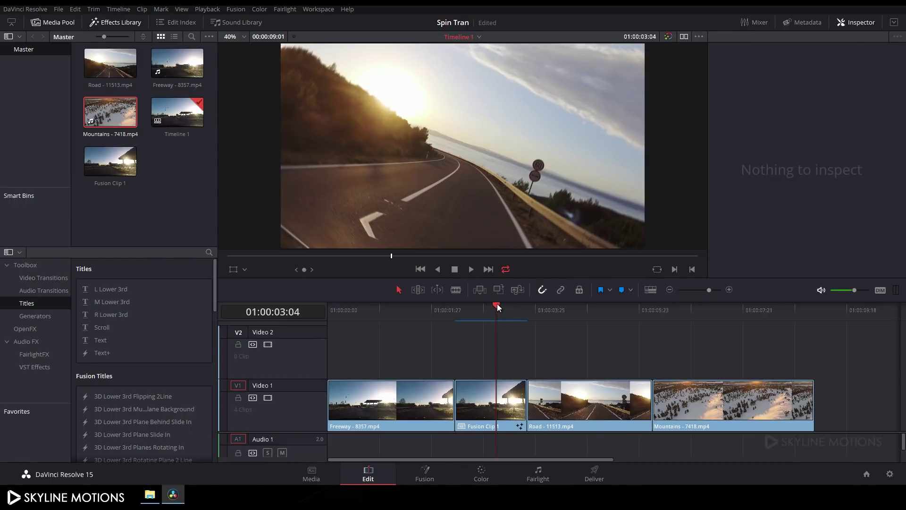
- Blade-split the Mountains clip and the Road clip near their junction
{"action": "left_click_drag", "start_coordinate": [497, 304], "coordinate": [660, 309]}
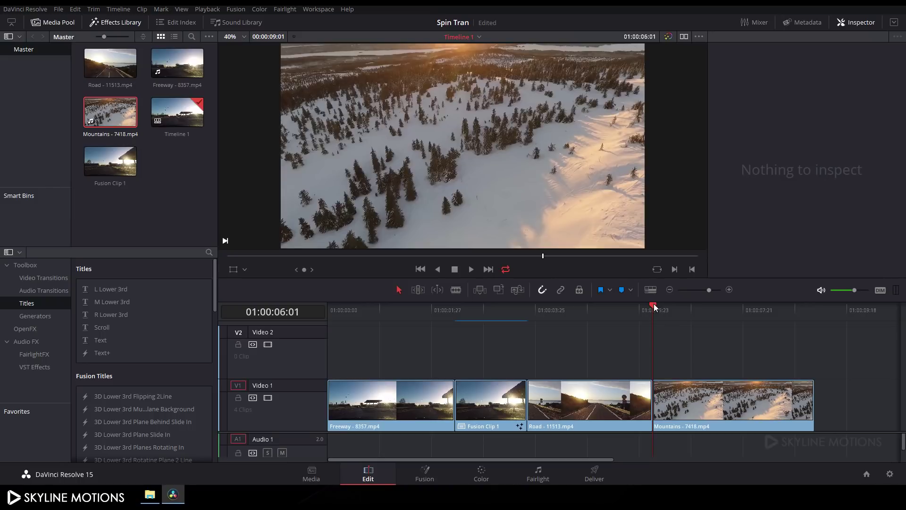
{"action": "left_click_drag", "start_coordinate": [656, 307], "coordinate": [689, 307]}
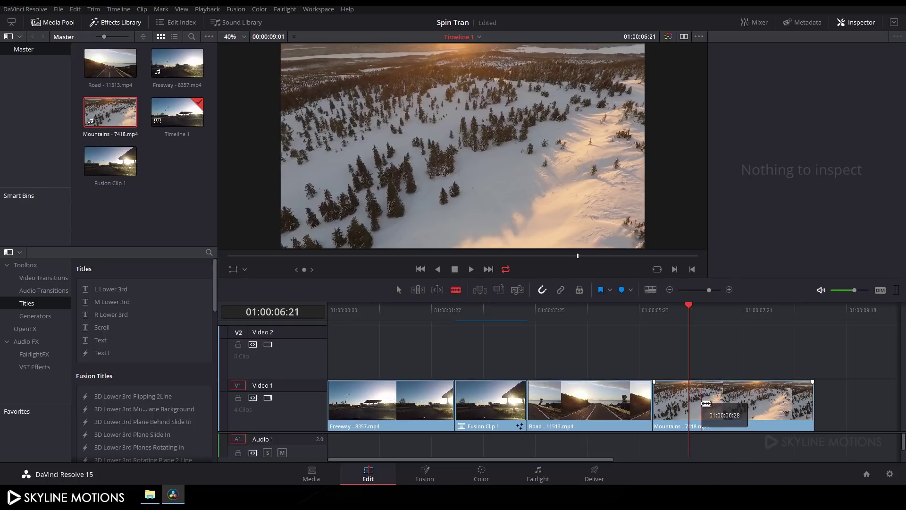
{"action": "left_click", "coordinate": [689, 399]}
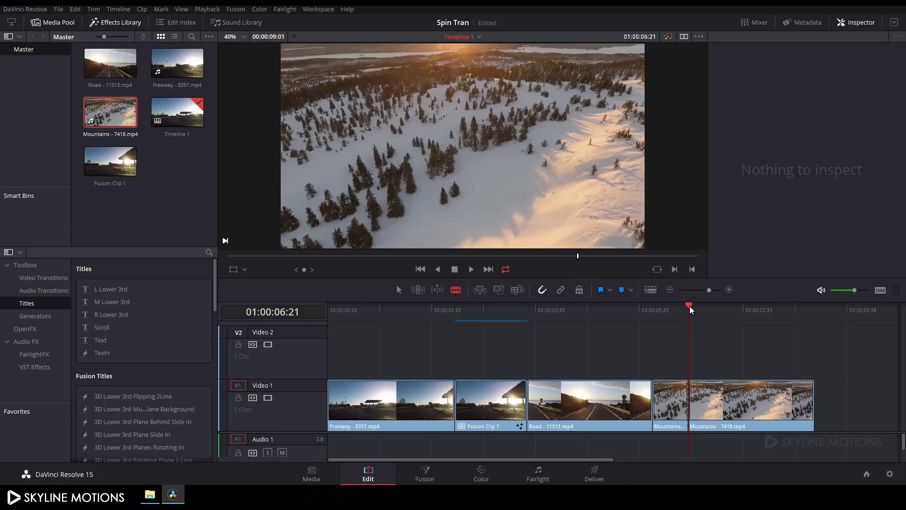
{"action": "key", "text": "j"}
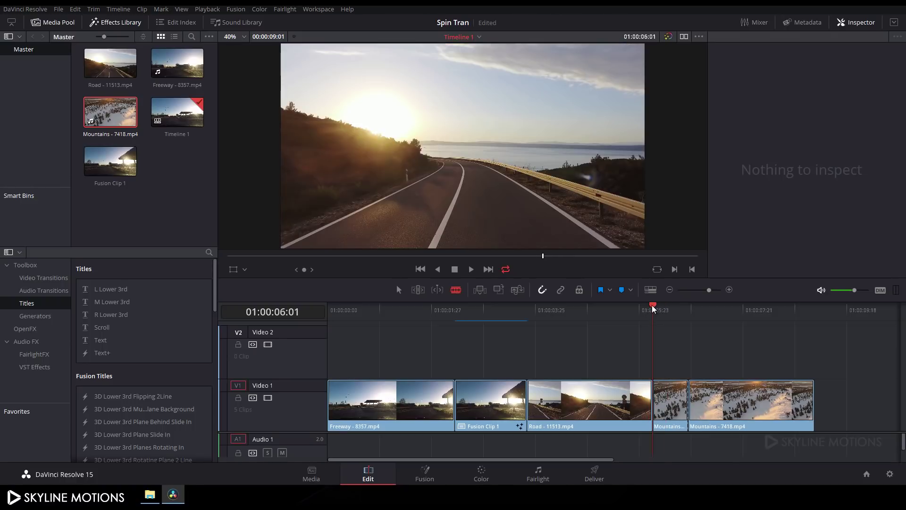
{"action": "left_click_drag", "start_coordinate": [653, 308], "coordinate": [617, 311]}
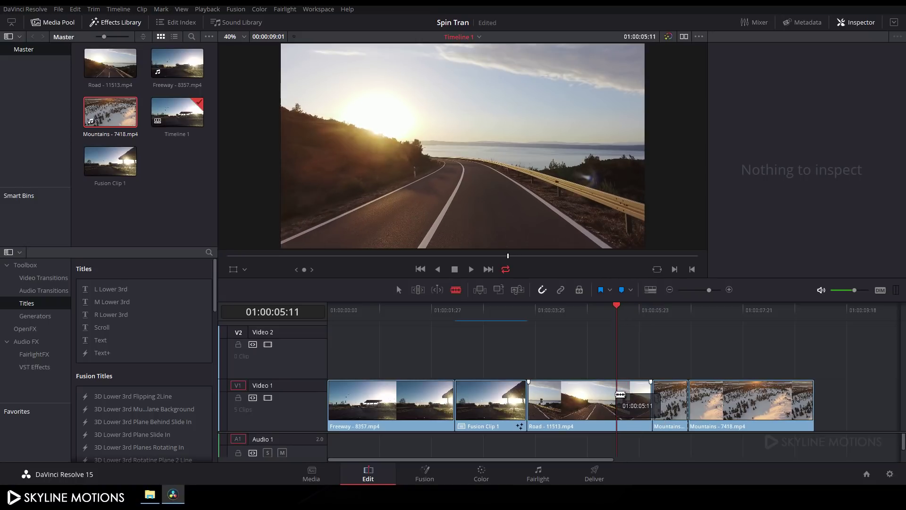
{"action": "left_click", "coordinate": [618, 396]}
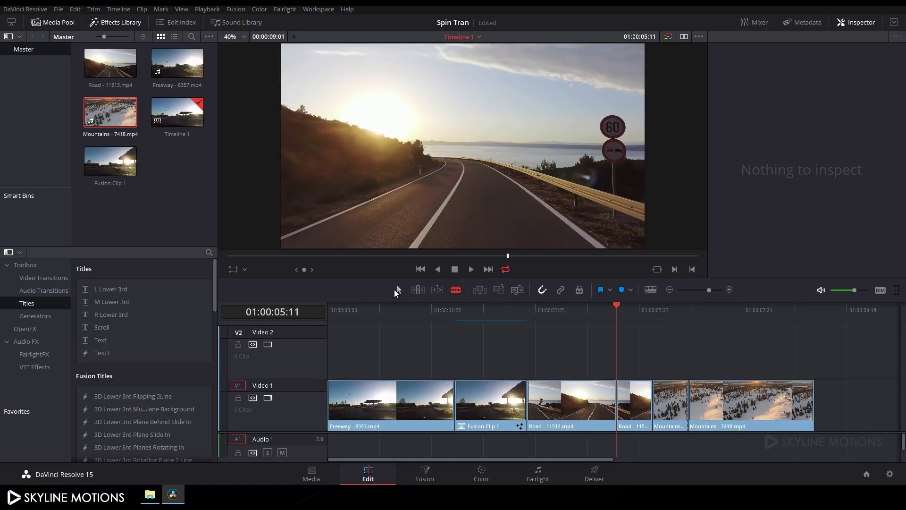
- Move the short Mountains piece up to Video 2 and extend the Road piece underneath it
{"action": "left_click", "coordinate": [397, 289]}
{"action": "left_click", "coordinate": [668, 406]}
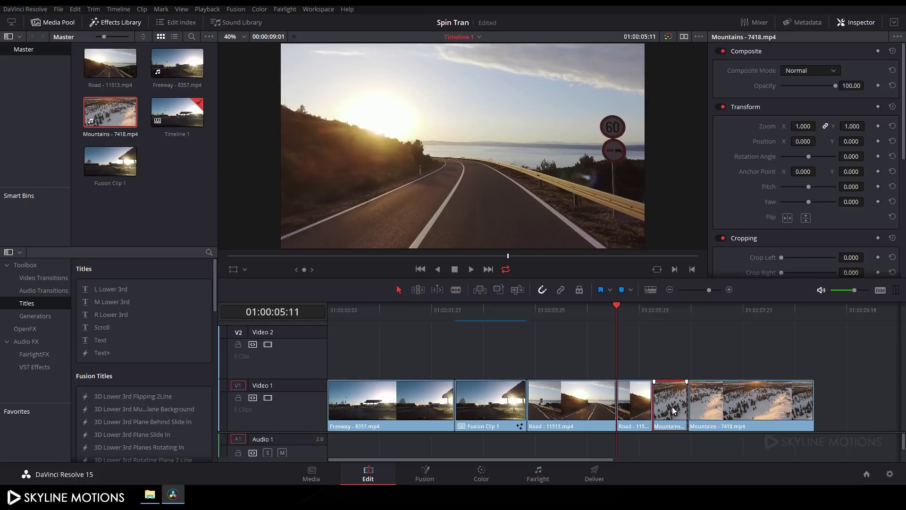
{"action": "left_click_drag", "start_coordinate": [674, 411], "coordinate": [665, 360]}
{"action": "left_click", "coordinate": [638, 414]}
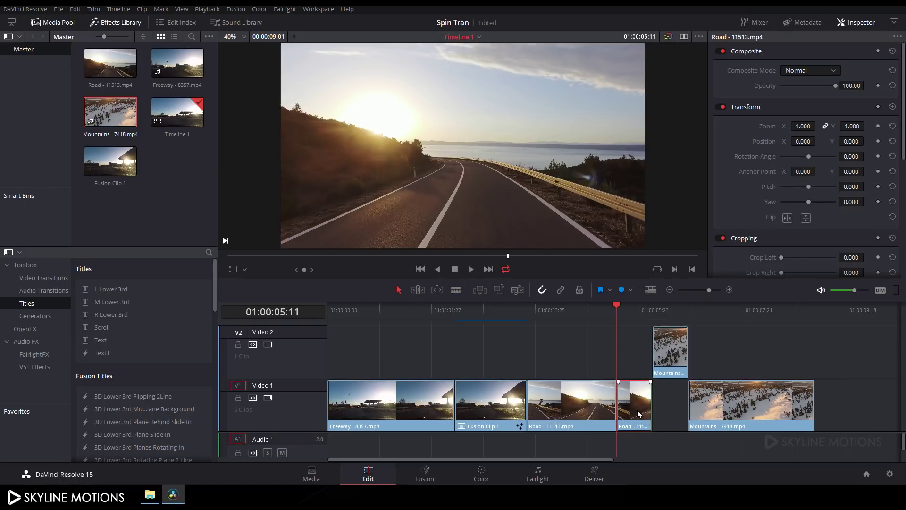
{"action": "left_click_drag", "start_coordinate": [651, 407], "coordinate": [687, 407]}
- Combine the overlapping Road and Mountains pieces into a new Fusion Clip
{"action": "left_click_drag", "start_coordinate": [655, 446], "coordinate": [672, 367]}
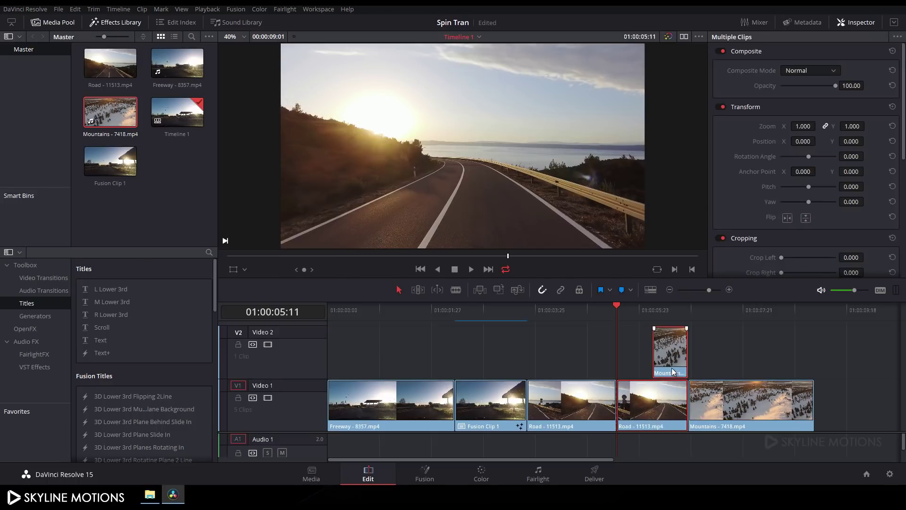
{"action": "right_click", "coordinate": [672, 367]}
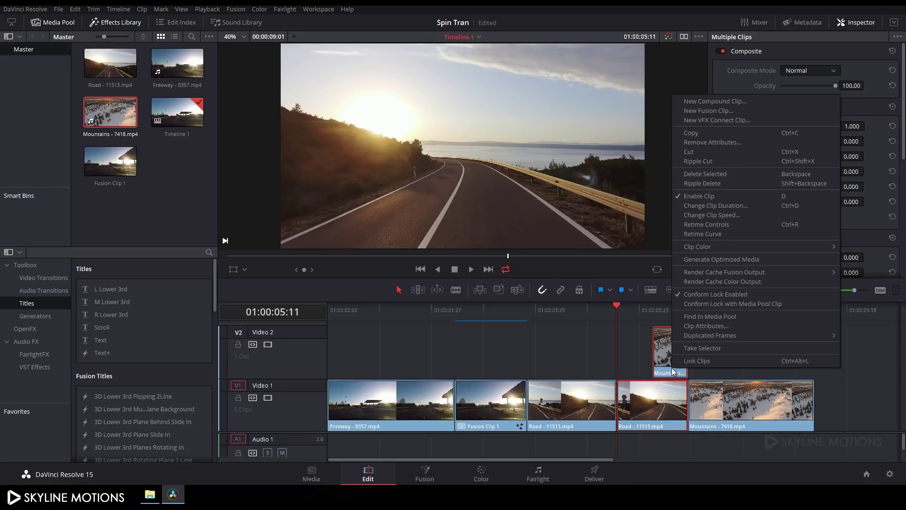
{"action": "left_click", "coordinate": [703, 111]}
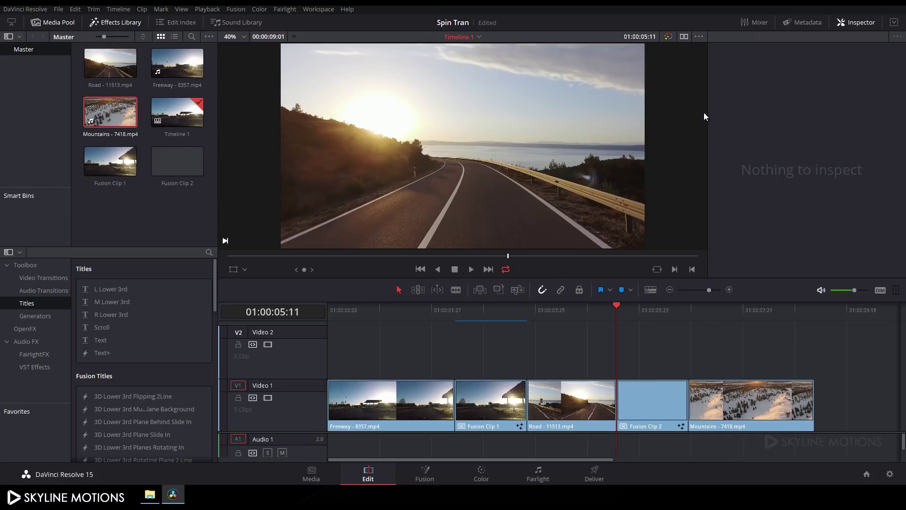
{"action": "left_click", "coordinate": [643, 313]}
- In Fusion Clip 2's node graph, disconnect and delete the default Merge1 node
{"action": "left_click", "coordinate": [434, 479]}
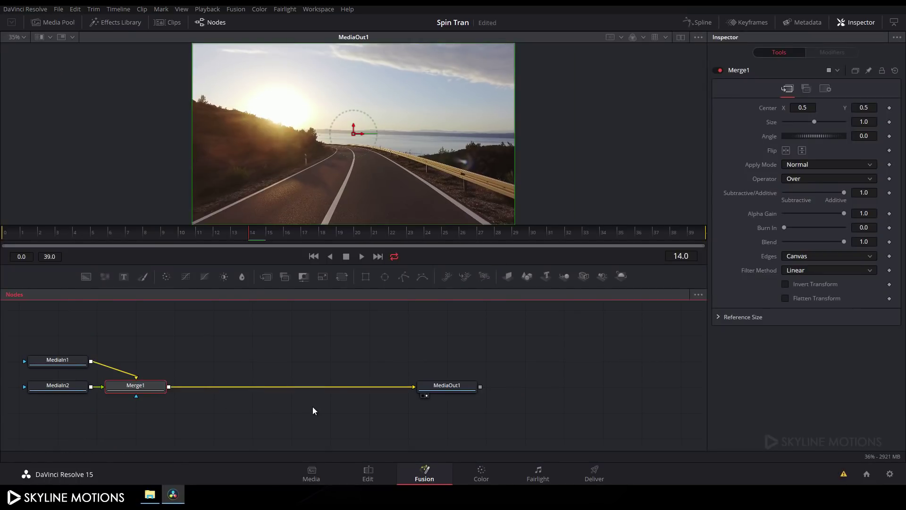
{"action": "left_click_drag", "start_coordinate": [312, 406], "coordinate": [393, 407]}
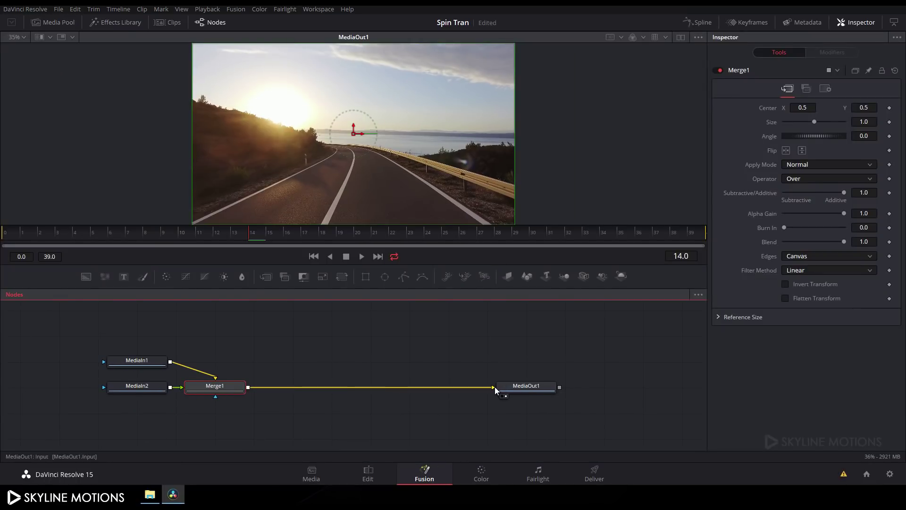
{"action": "left_click_drag", "start_coordinate": [495, 387], "coordinate": [397, 349]}
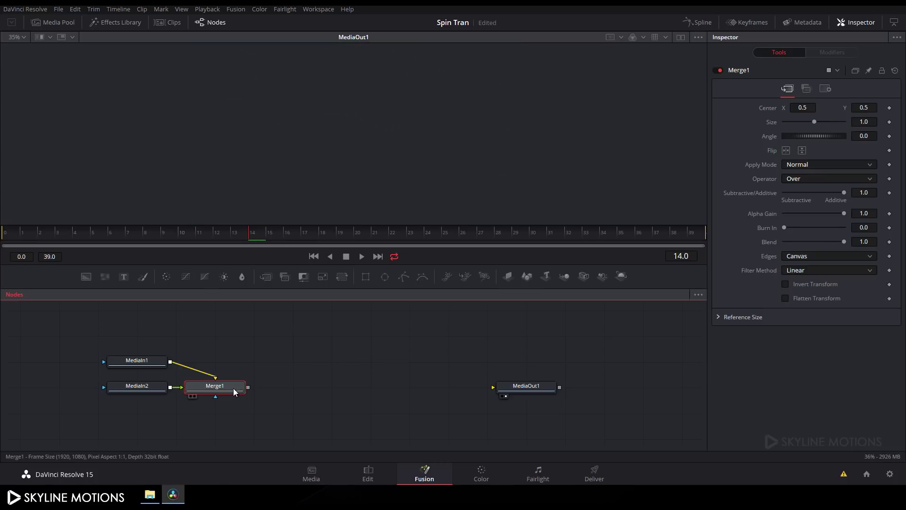
{"action": "key", "text": "Delete"}
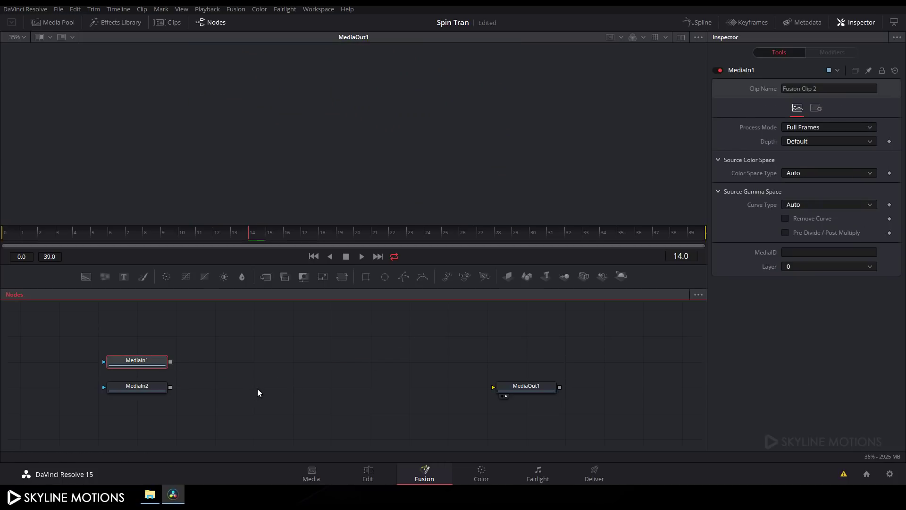
{"action": "left_click", "coordinate": [277, 389]}
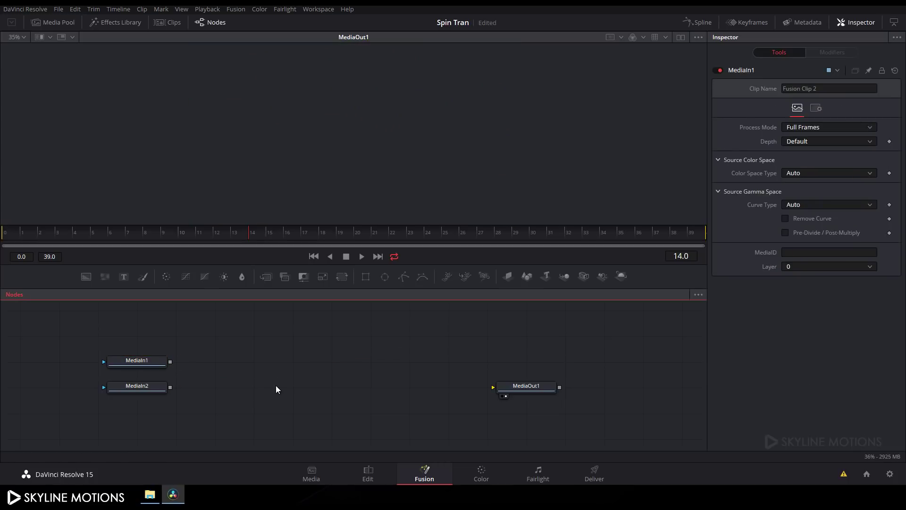
- Drag Spinn.setting from the Zoom Trans folder into the graph and place the nodes beside the media inputs
{"action": "left_click", "coordinate": [150, 496]}
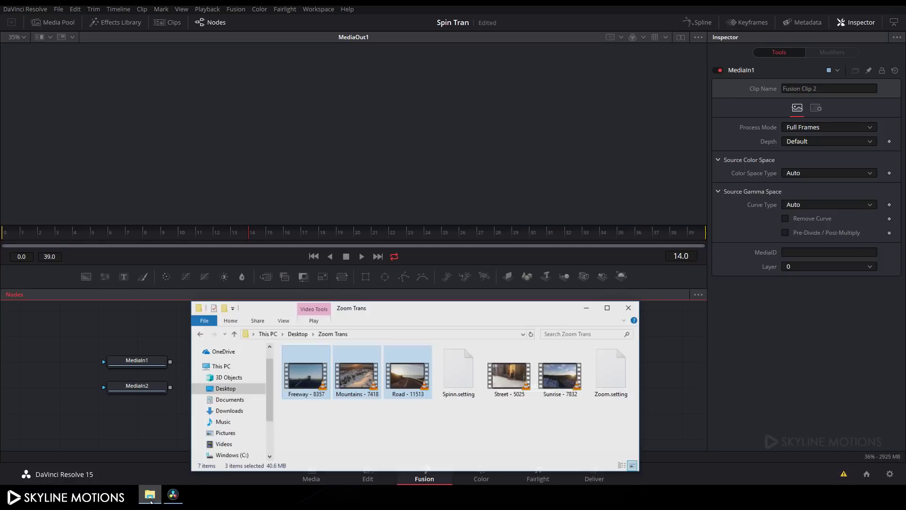
{"action": "left_click", "coordinate": [455, 395]}
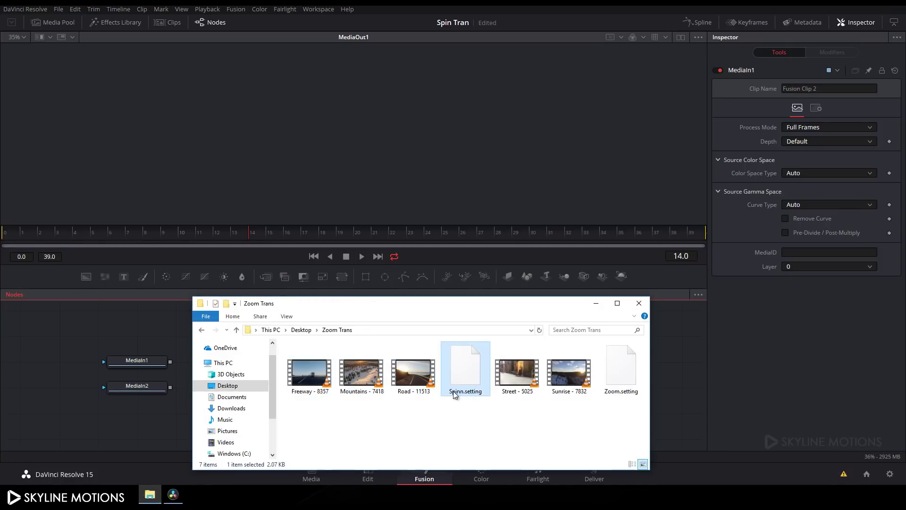
{"action": "left_click_drag", "start_coordinate": [467, 393], "coordinate": [133, 332]}
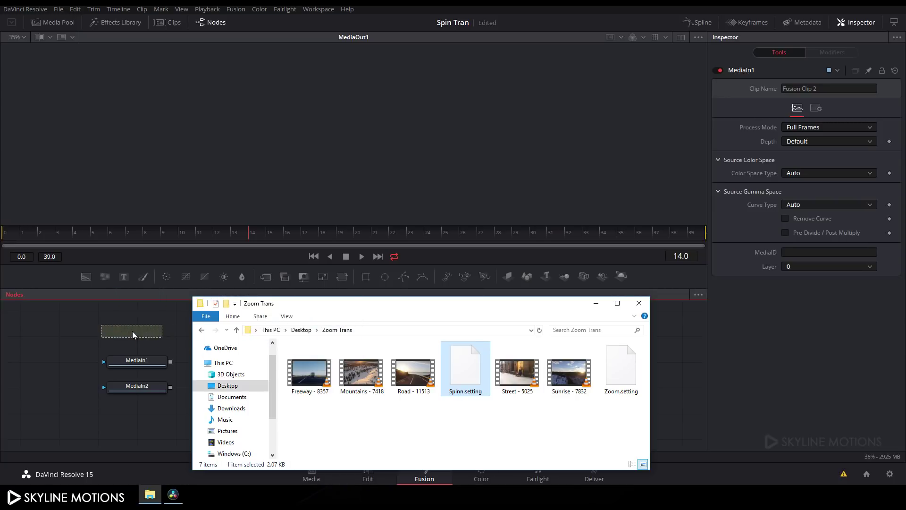
{"action": "left_click", "coordinate": [600, 308]}
{"action": "left_click_drag", "start_coordinate": [140, 332], "coordinate": [223, 390]}
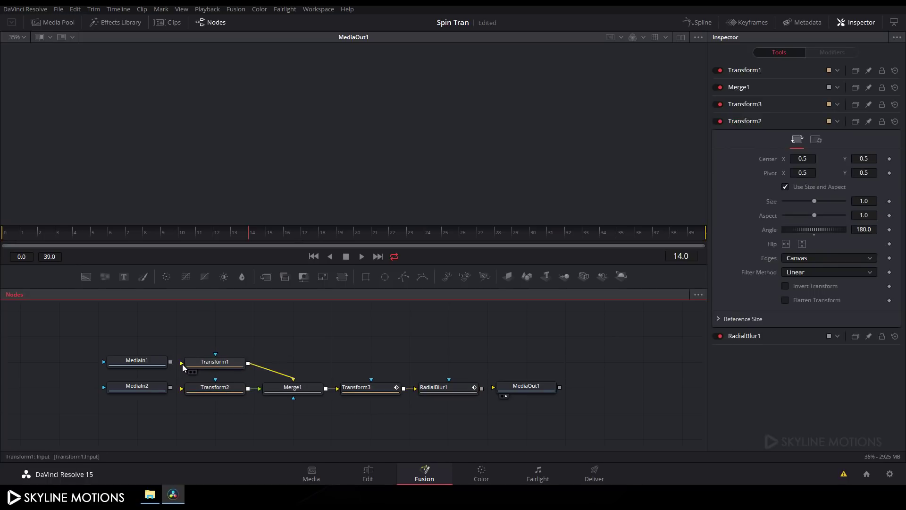
- Connect MediaIn1 to Transform1 and MediaIn2 to Transform2, and place MediaOut1 after RadialBlur1
{"action": "left_click_drag", "start_coordinate": [180, 364], "coordinate": [130, 361]}
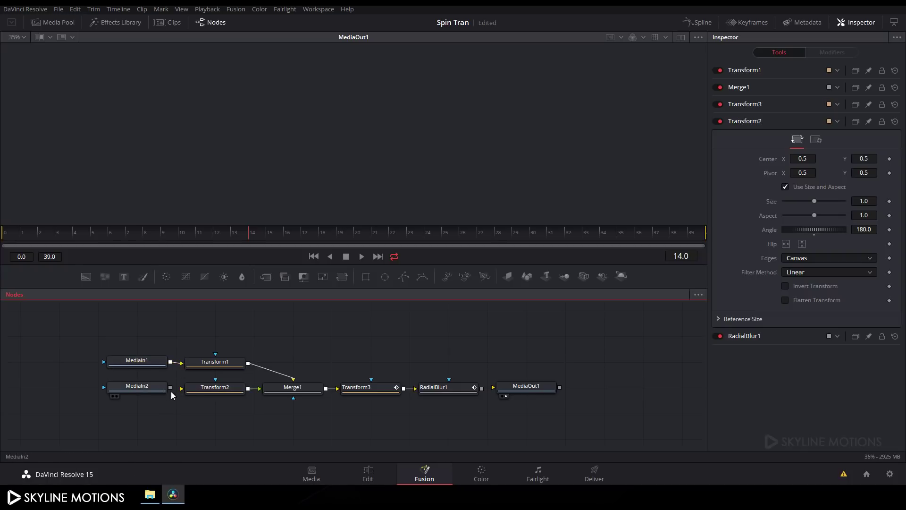
{"action": "left_click_drag", "start_coordinate": [182, 389], "coordinate": [143, 388]}
{"action": "left_click_drag", "start_coordinate": [524, 386], "coordinate": [449, 390]}
{"action": "left_click_drag", "start_coordinate": [576, 376], "coordinate": [530, 393]}
{"action": "left_click", "coordinate": [369, 474]}
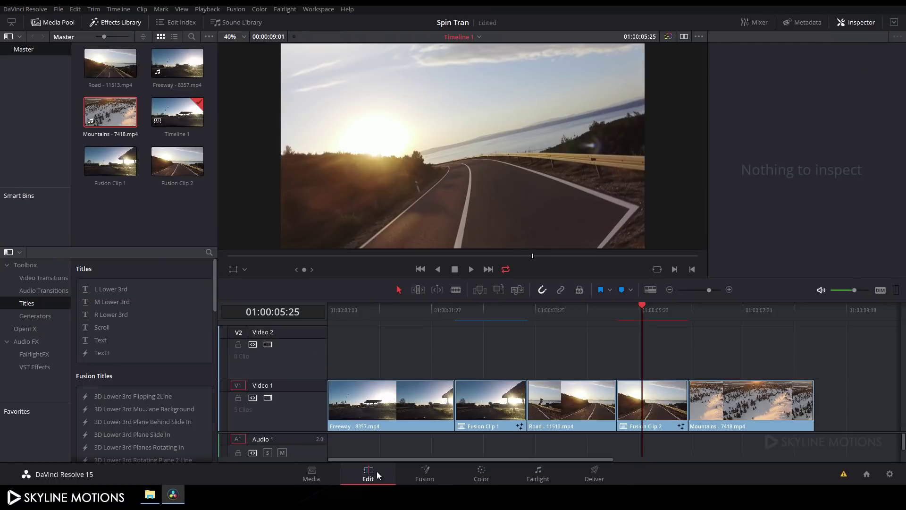
{"action": "left_click_drag", "start_coordinate": [643, 317], "coordinate": [700, 317]}
{"action": "key", "text": "space"}
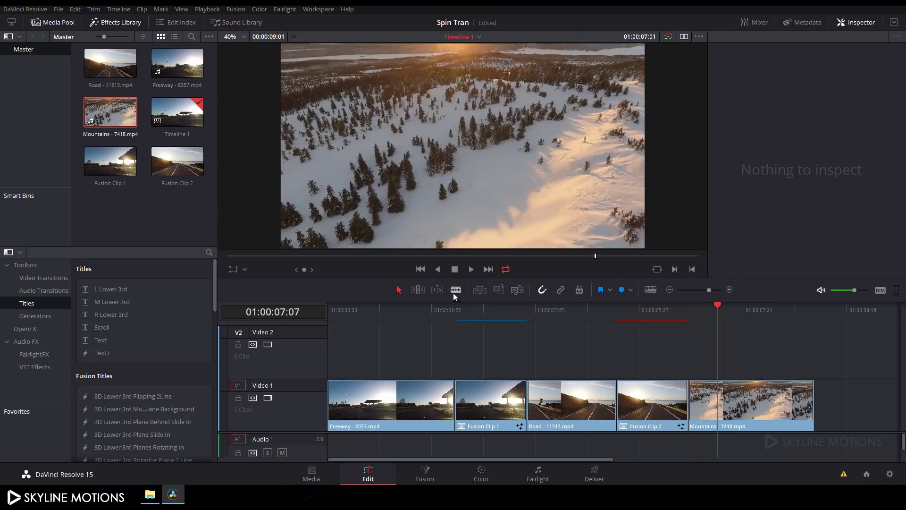
{"action": "key", "text": "Up"}
{"action": "left_click_drag", "start_coordinate": [688, 307], "coordinate": [363, 313]}
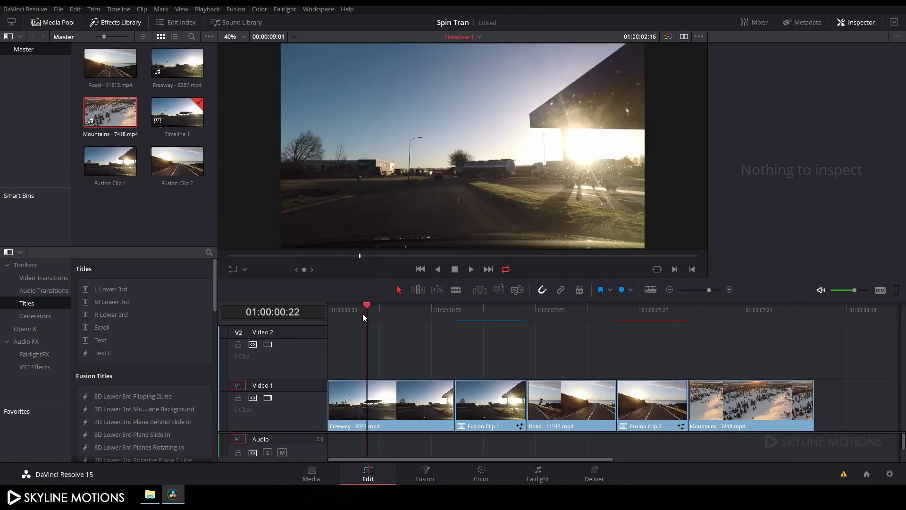
{"action": "key", "text": "Up"}
{"action": "left_click", "coordinate": [472, 269]}
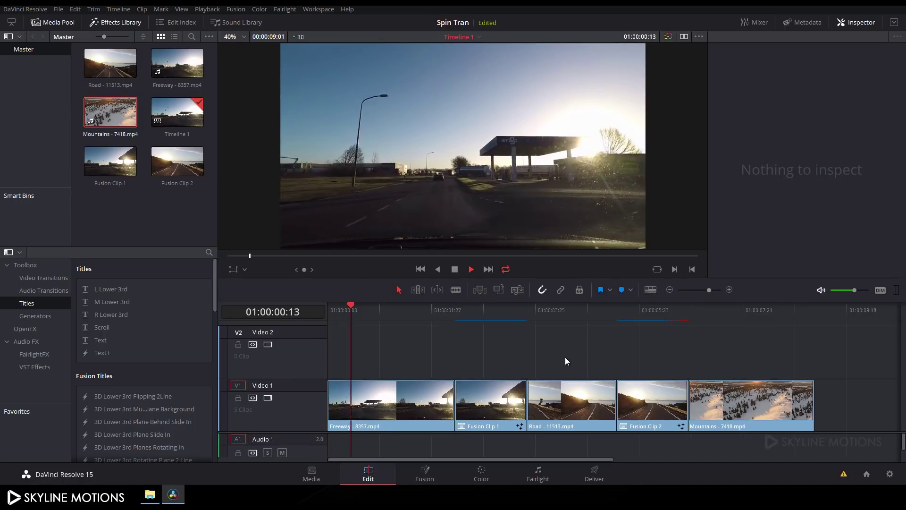